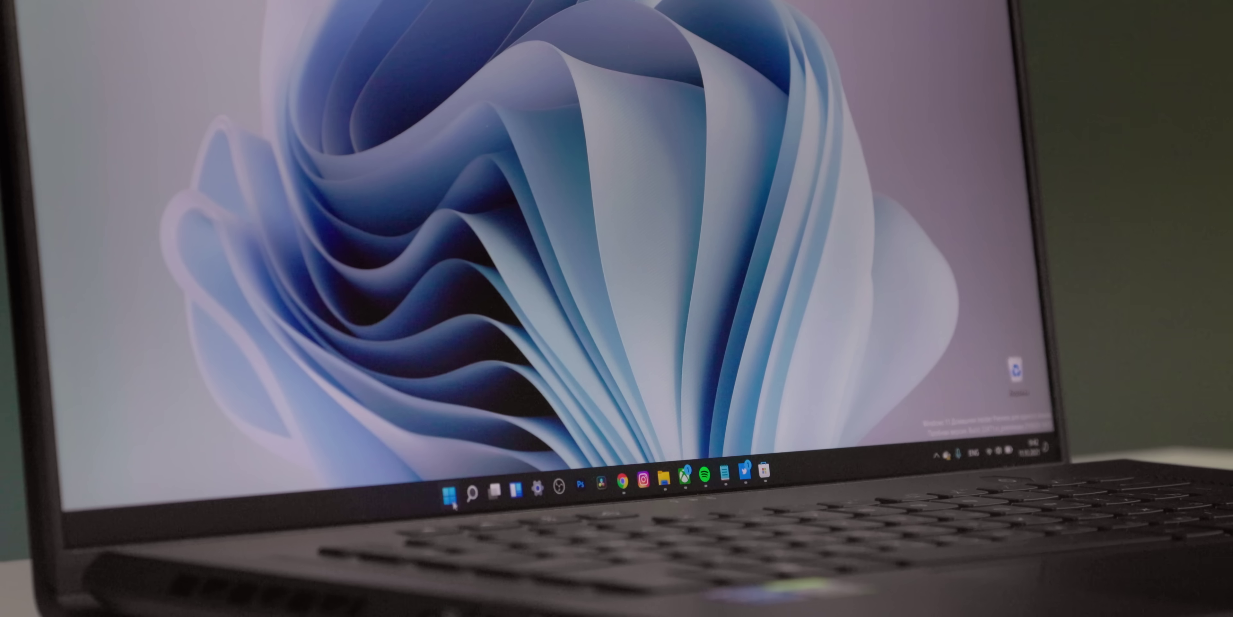
{"action": "left_click", "coordinate": [450, 497]}
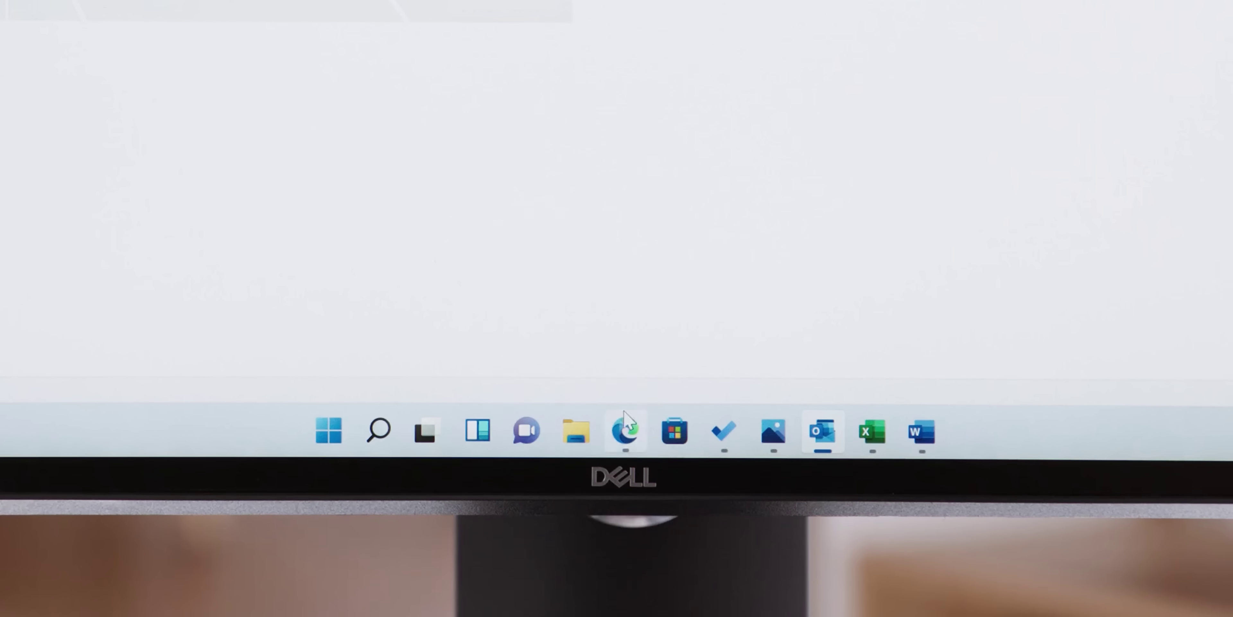
{"action": "mouse_move", "coordinate": [618, 436]}
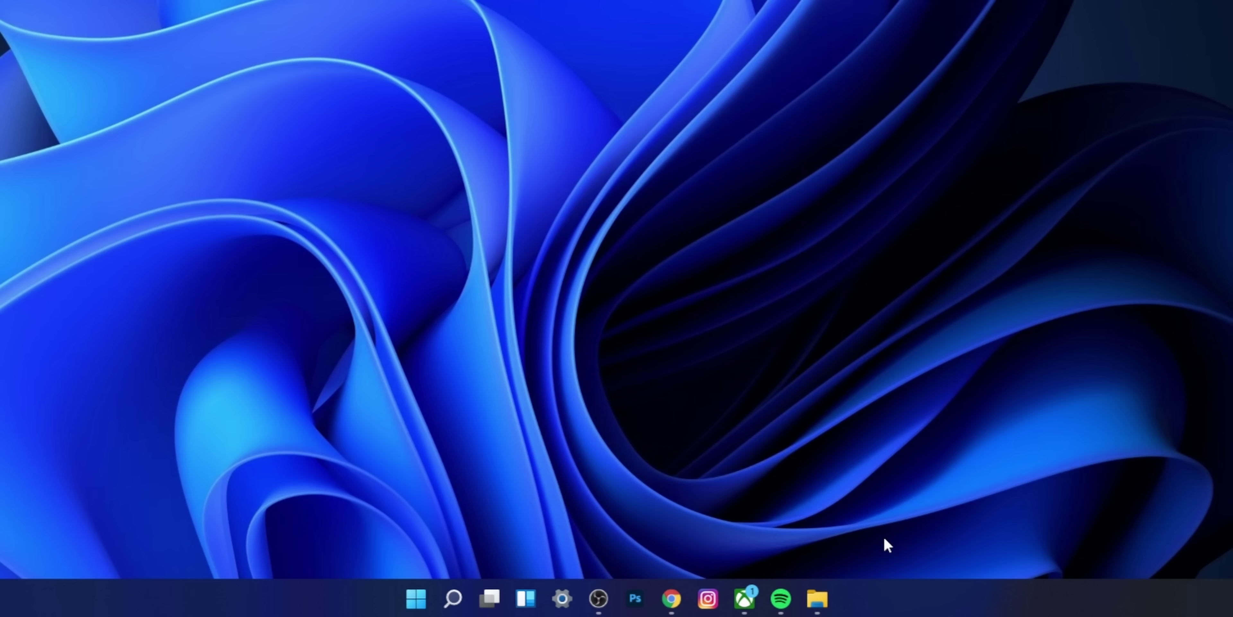
Open the taskbar personalization settings and set the taskbar alignment to Слева in the taskbar behaviors.
{"action": "right_click", "coordinate": [881, 598]}
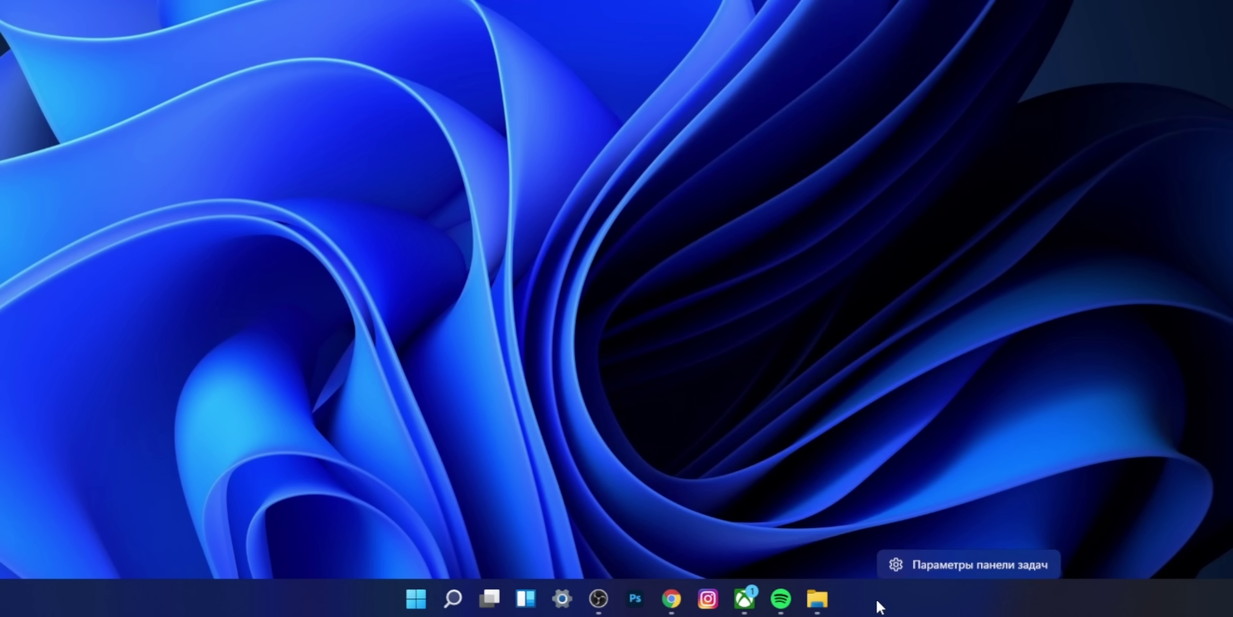
{"action": "left_click", "coordinate": [924, 559]}
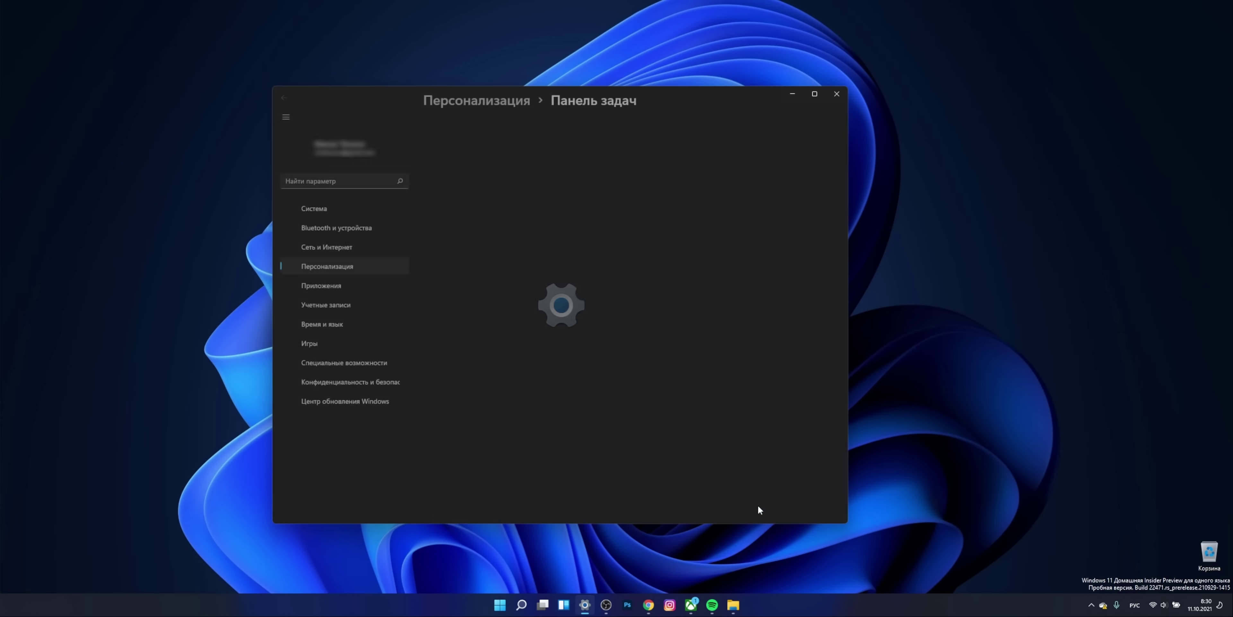
{"action": "scroll", "coordinate": [648, 361], "scroll_direction": "down", "scroll_amount": 1}
{"action": "left_click", "coordinate": [656, 456]}
{"action": "scroll", "coordinate": [675, 464], "scroll_direction": "down", "scroll_amount": 3}
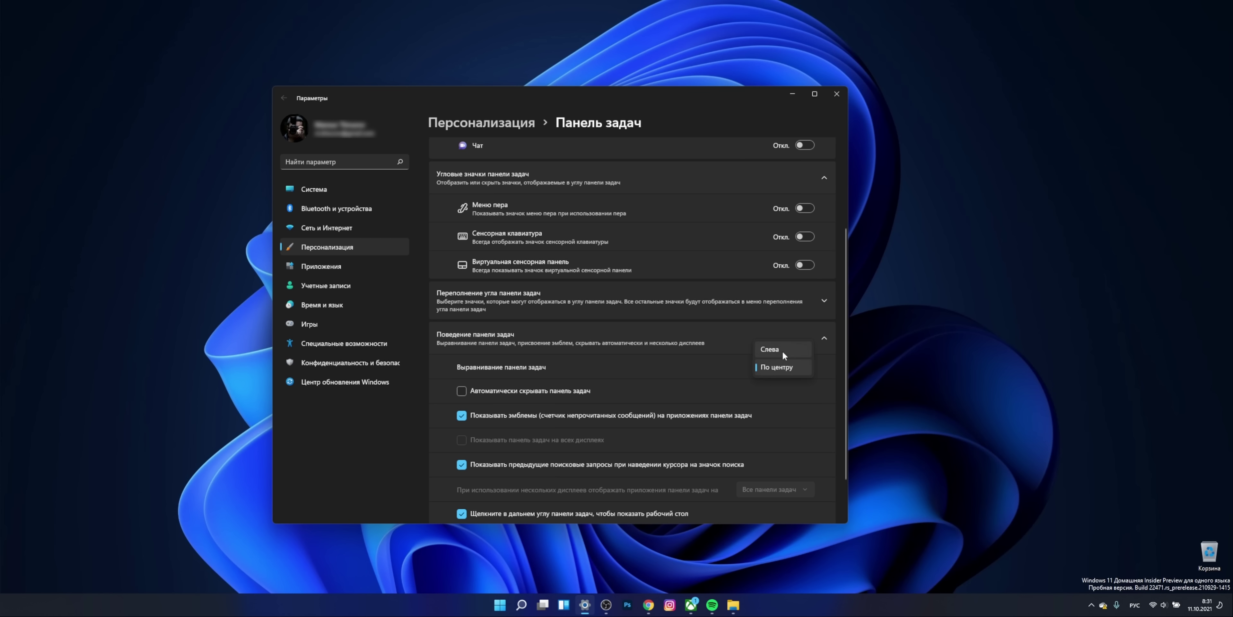
{"action": "left_click", "coordinate": [782, 350]}
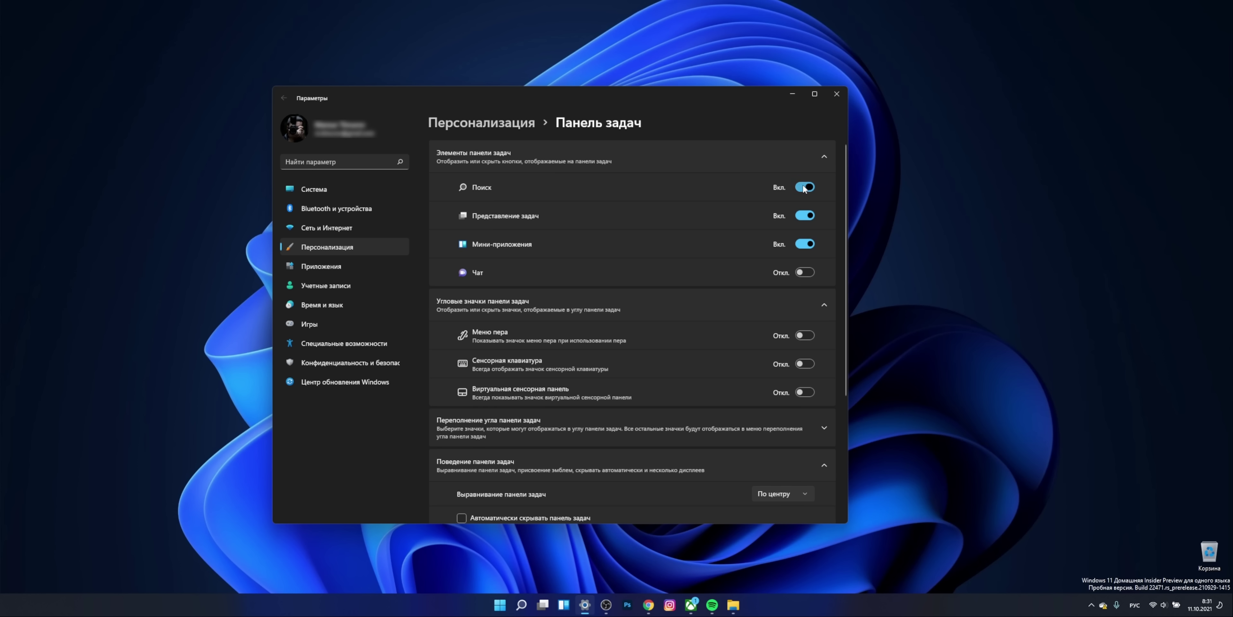
Toggle the Поиск, Представление задач and Мини-приложения taskbar items to try hiding their buttons.
{"action": "left_click", "coordinate": [805, 187]}
{"action": "left_click", "coordinate": [805, 216]}
{"action": "left_click", "coordinate": [805, 243]}
{"action": "left_click", "coordinate": [805, 244]}
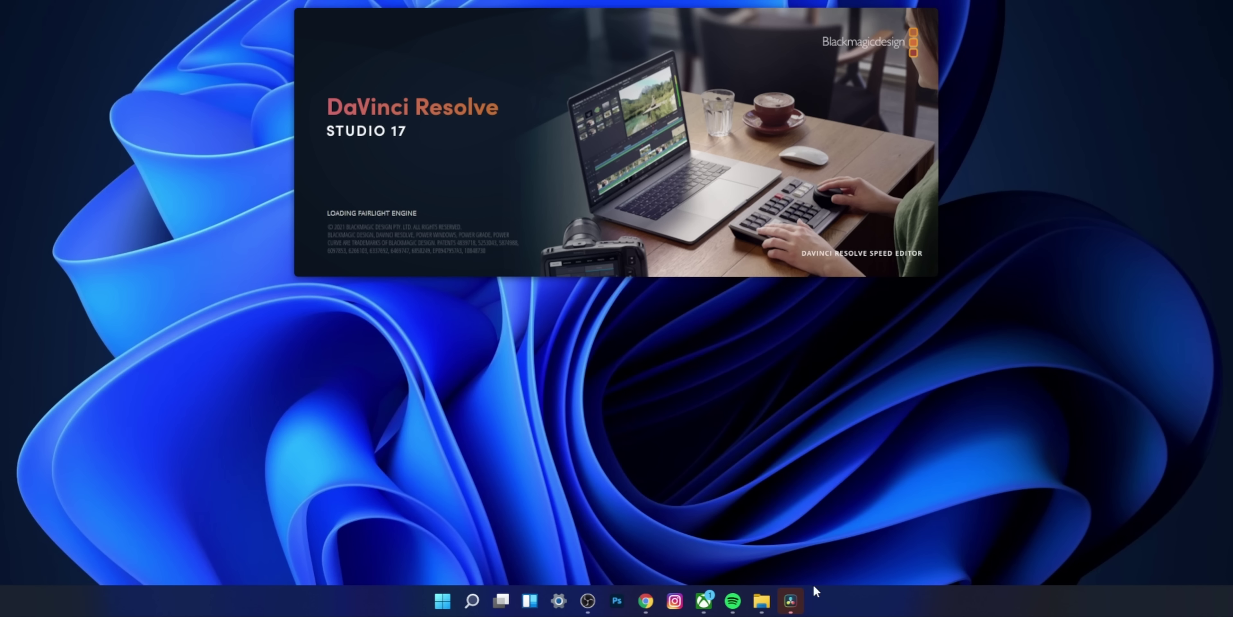
Pin the running DaVinci Resolve app to the taskbar.
{"action": "right_click", "coordinate": [794, 606]}
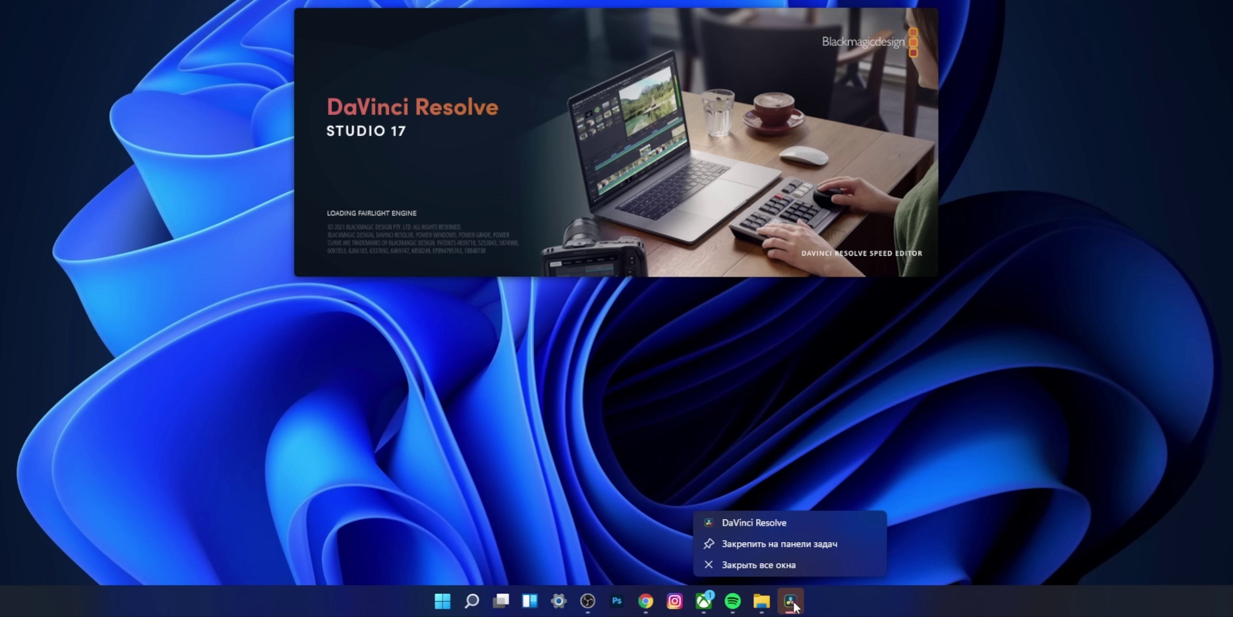
{"action": "left_click", "coordinate": [812, 543]}
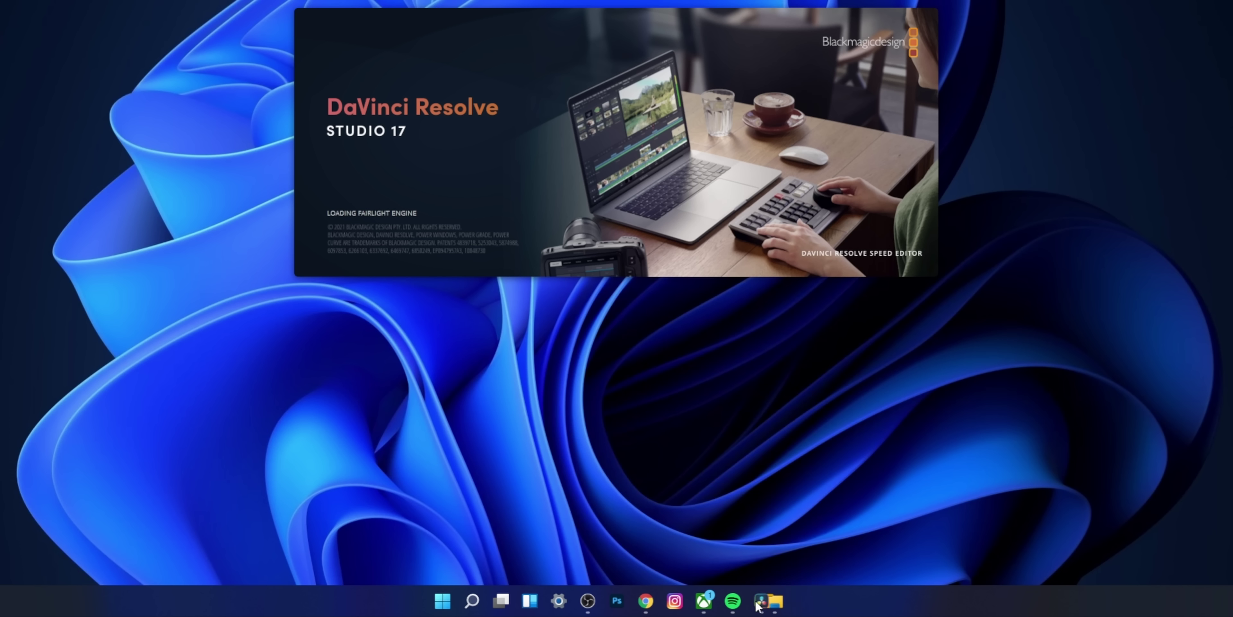
Open the Start menu and view the options available for the pinned Spotify app.
{"action": "left_click", "coordinate": [489, 606]}
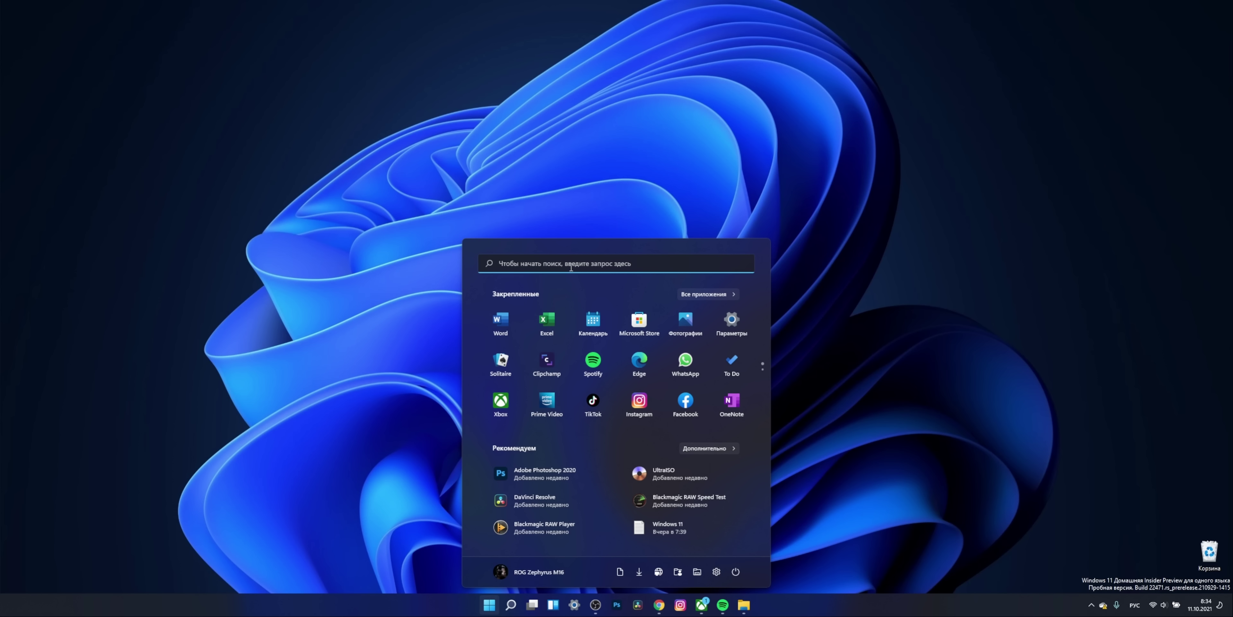
{"action": "right_click", "coordinate": [592, 364]}
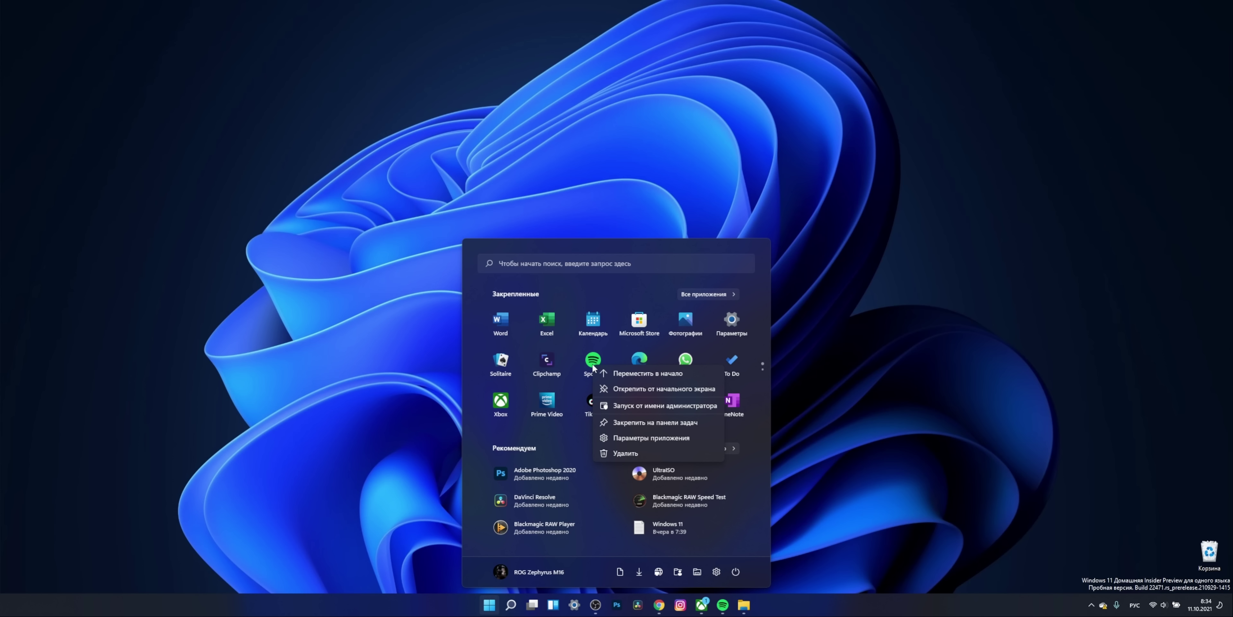
{"action": "left_click", "coordinate": [672, 267]}
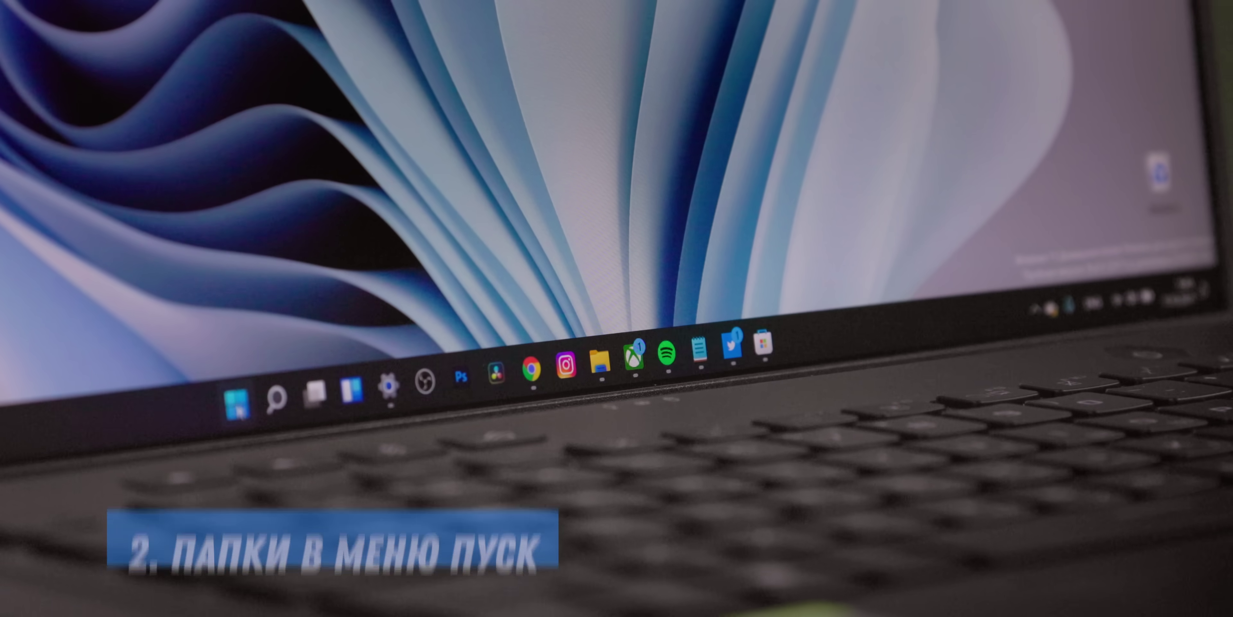
In the Start personalization settings, enable the Параметры, Музыка, Сеть and Персональная папка folders for display beside the power button.
{"action": "key", "text": "super"}
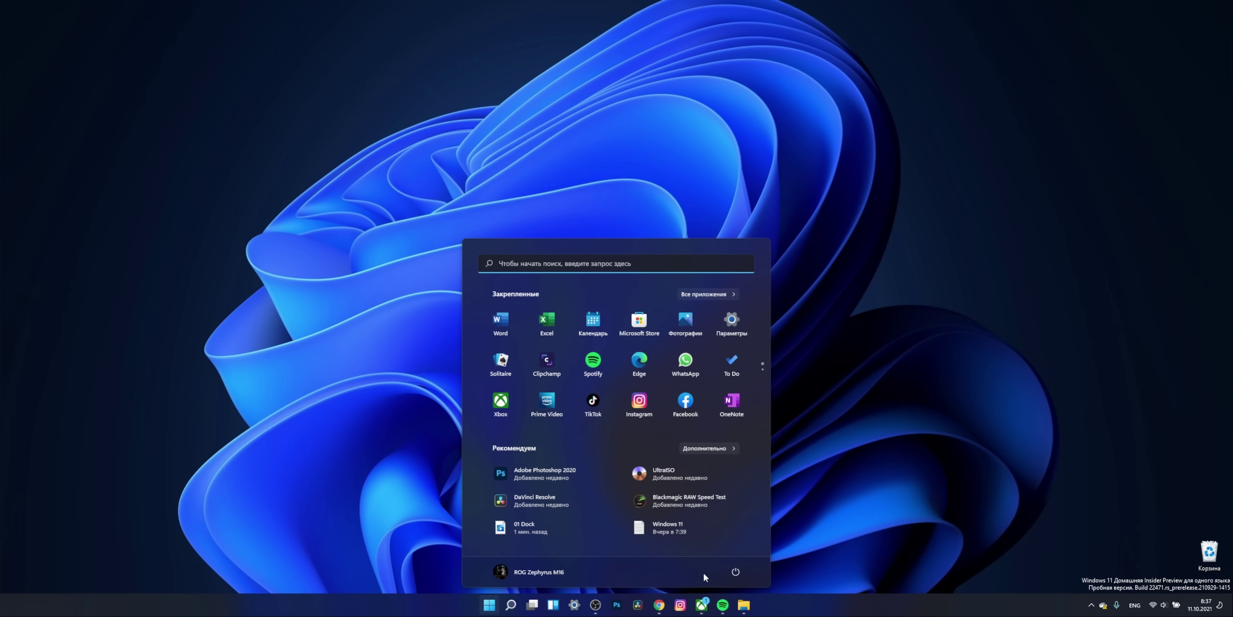
{"action": "left_click", "coordinate": [574, 604]}
{"action": "left_click", "coordinate": [328, 245]}
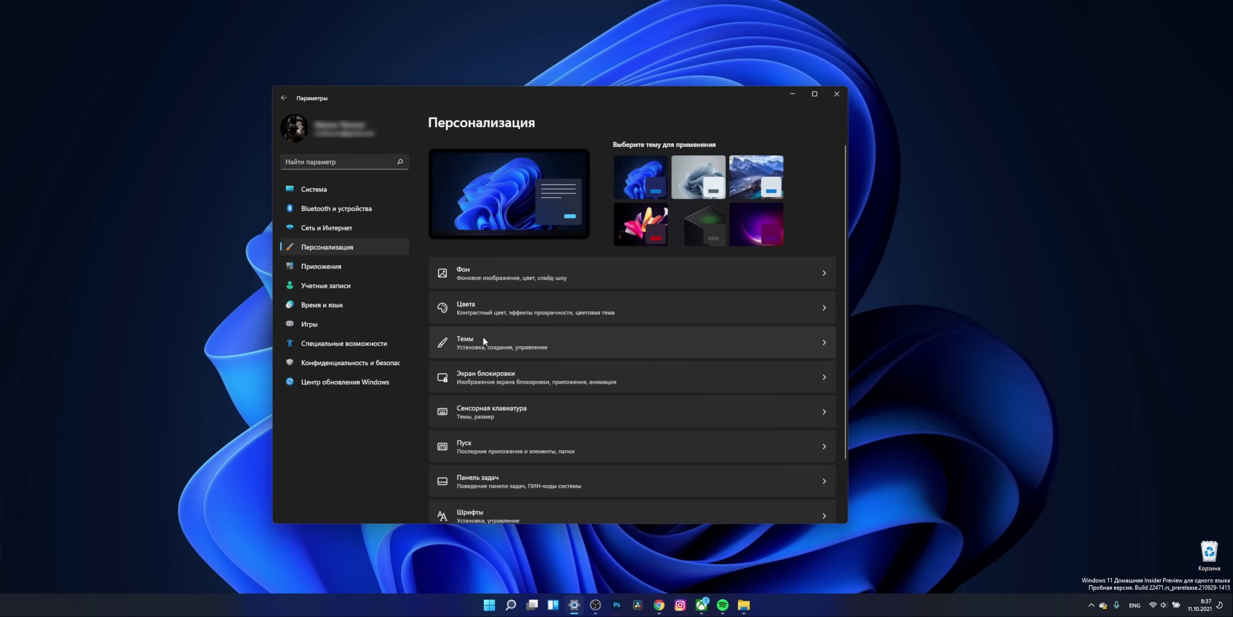
{"action": "left_click", "coordinate": [477, 448]}
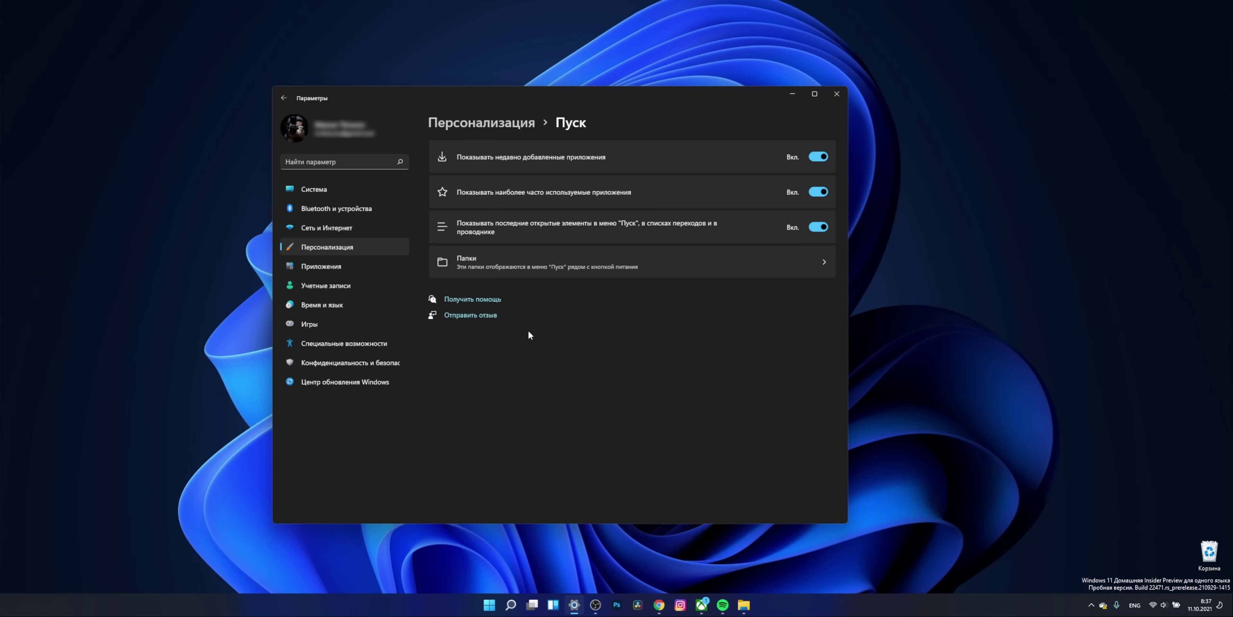
{"action": "left_click", "coordinate": [512, 255]}
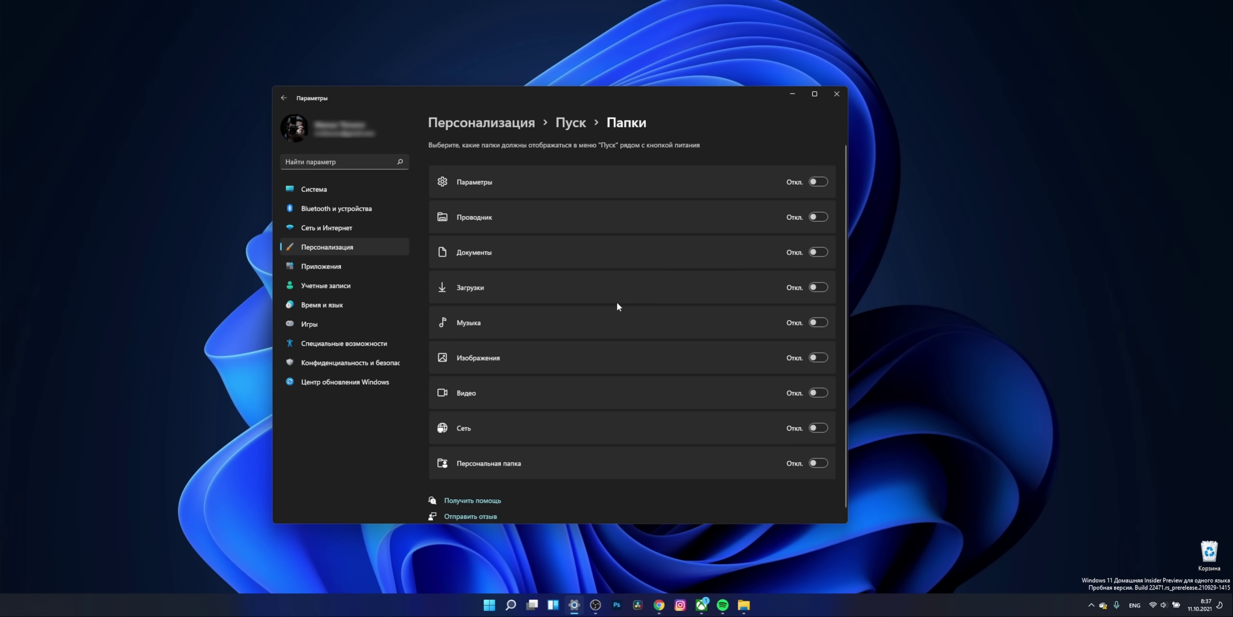
{"action": "left_click", "coordinate": [816, 184]}
{"action": "left_click", "coordinate": [817, 322]}
{"action": "left_click", "coordinate": [817, 426]}
{"action": "left_click", "coordinate": [817, 462]}
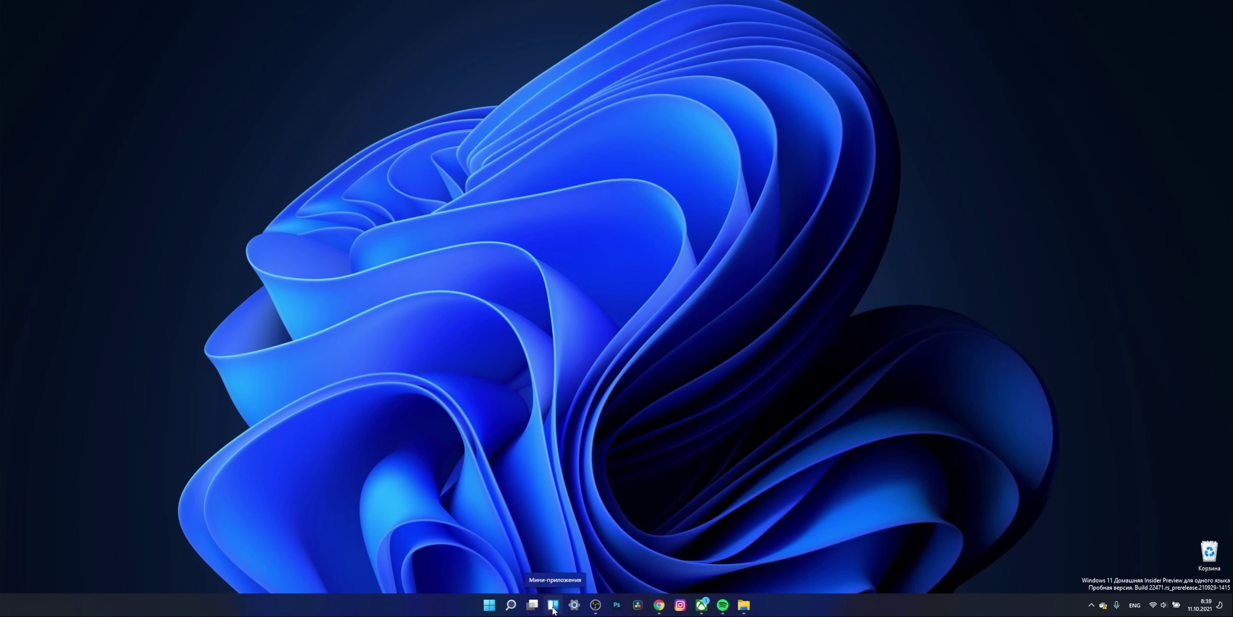
Open the widgets board and look through its widgets and the news feed below them.
{"action": "left_click", "coordinate": [553, 605]}
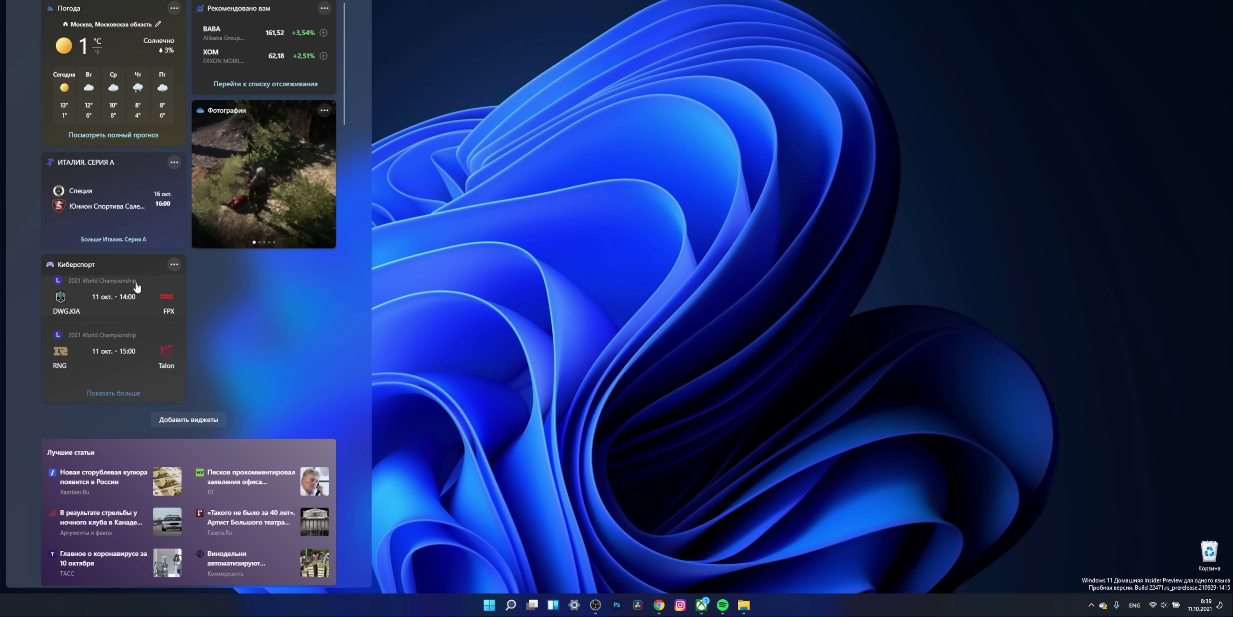
{"action": "scroll", "coordinate": [144, 384], "scroll_direction": "down", "scroll_amount": 2}
{"action": "scroll", "coordinate": [146, 368], "scroll_direction": "up", "scroll_amount": 2}
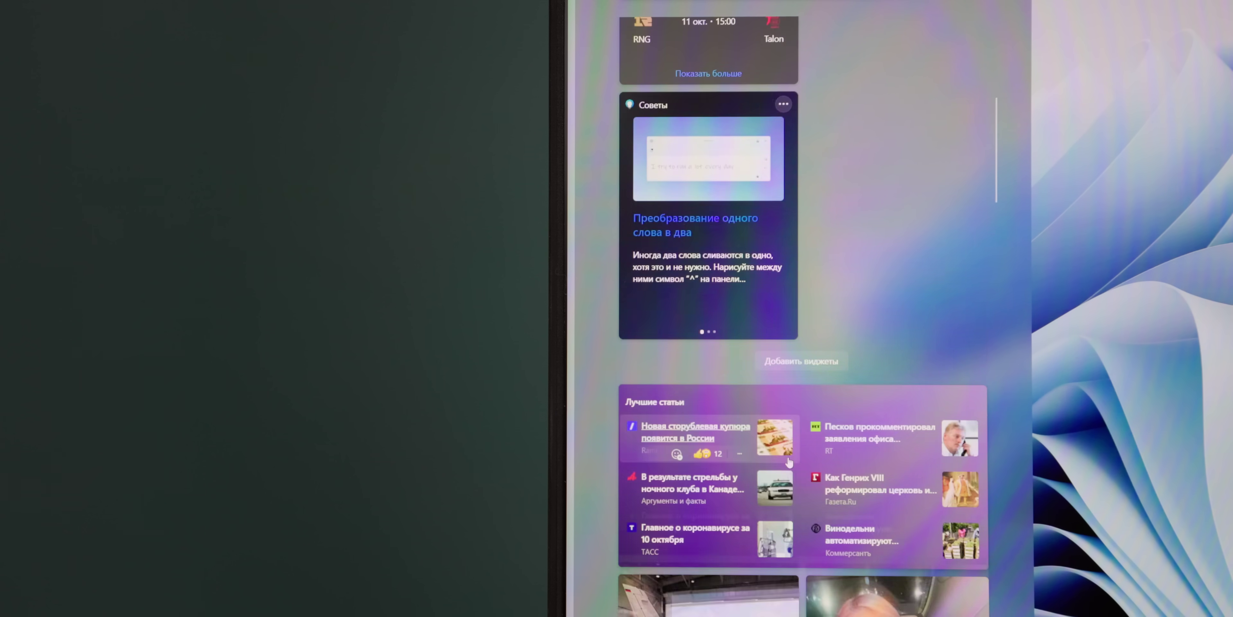
{"action": "scroll", "coordinate": [789, 462], "scroll_direction": "down", "scroll_amount": 5}
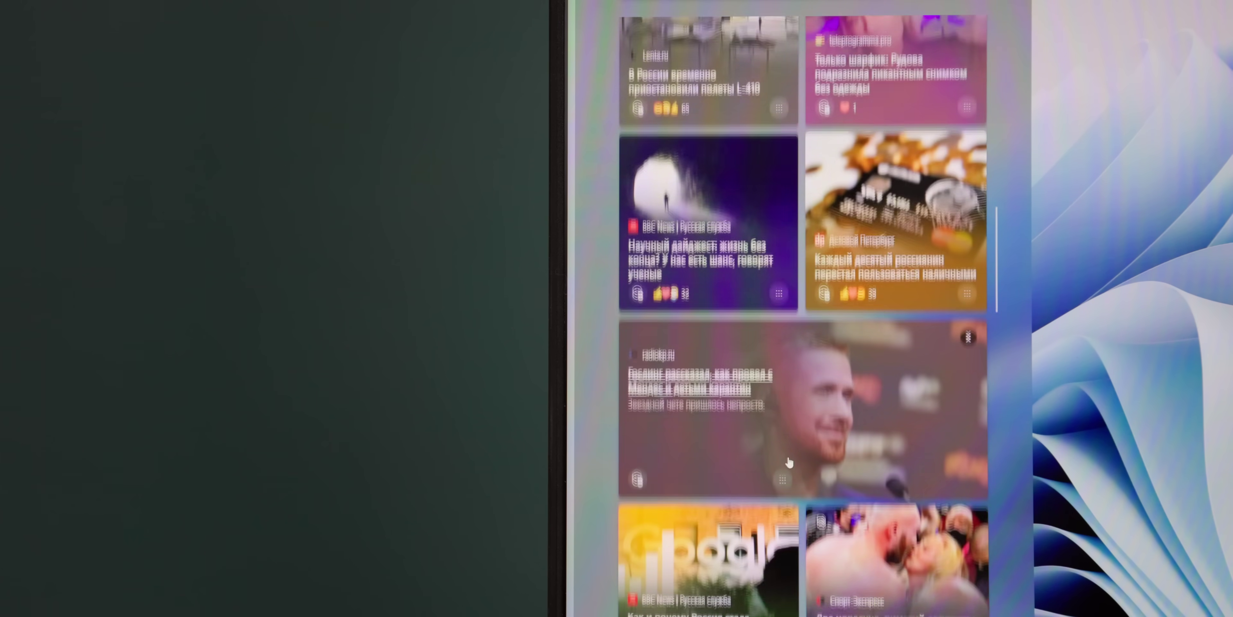
{"action": "scroll", "coordinate": [789, 462], "scroll_direction": "down", "scroll_amount": 15}
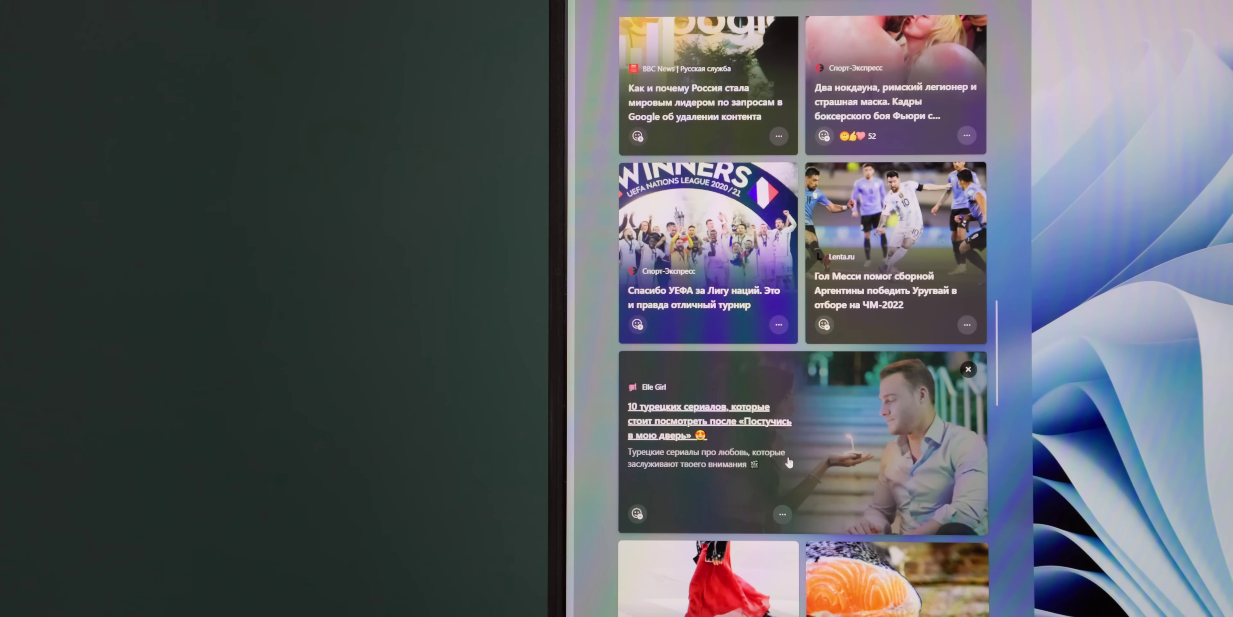
{"action": "scroll", "coordinate": [789, 462], "scroll_direction": "down", "scroll_amount": 15}
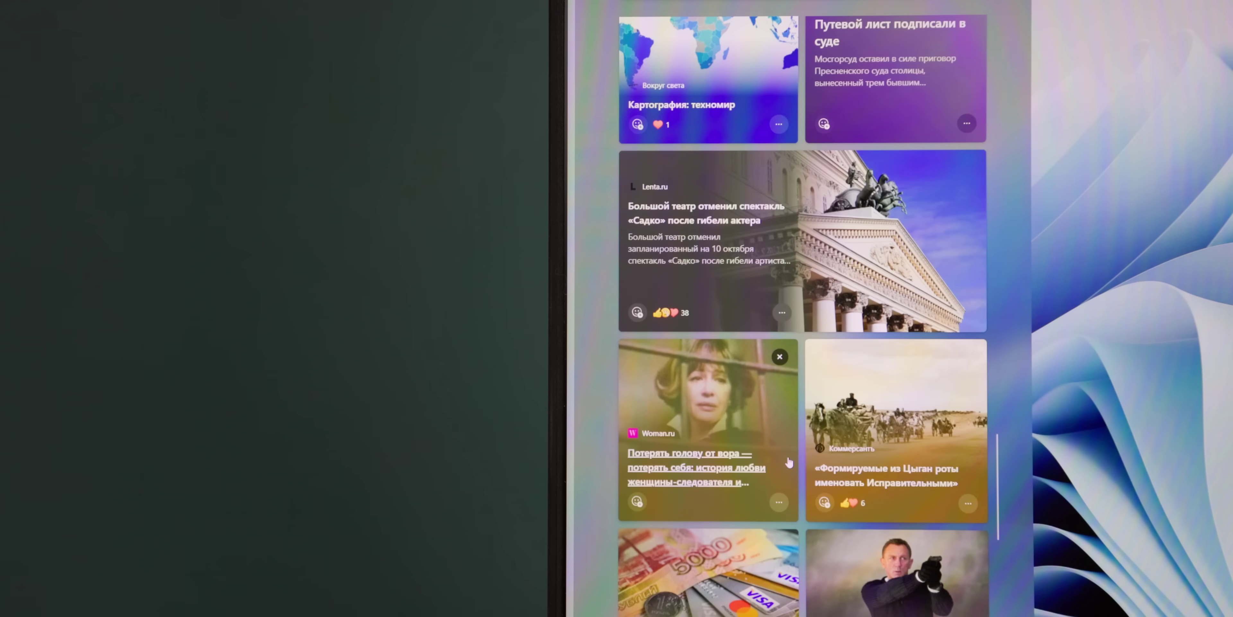
{"action": "scroll", "coordinate": [789, 462], "scroll_direction": "up", "scroll_amount": 20}
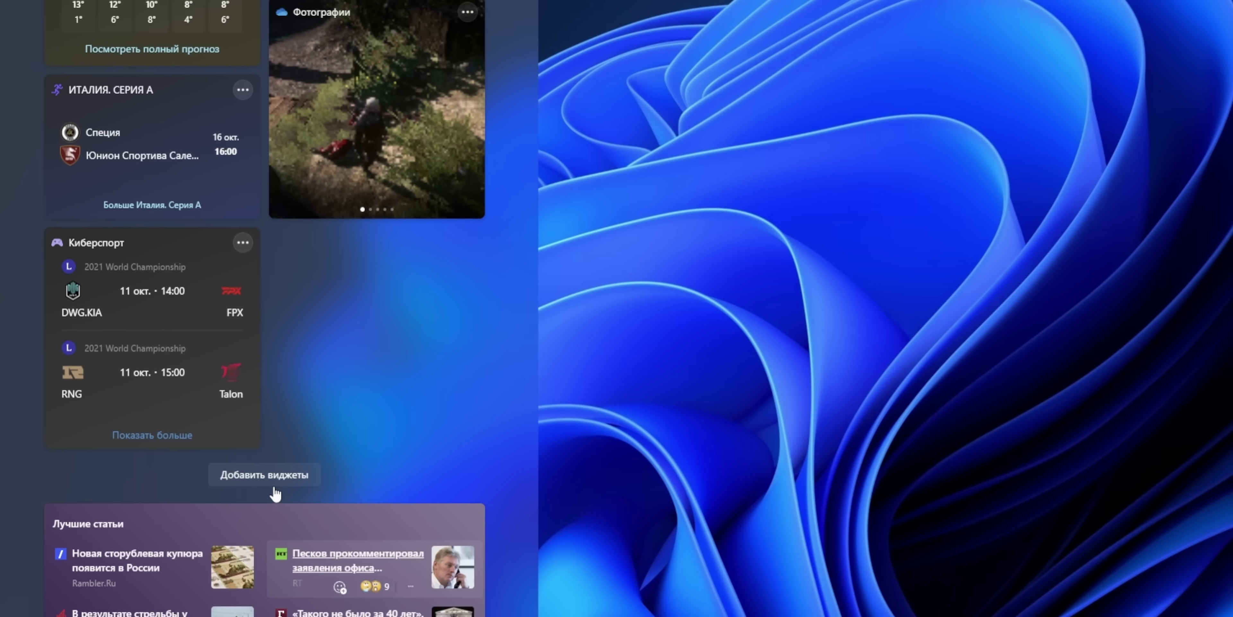
Add the To Do and Советы widgets to the widgets board and check them there.
{"action": "left_click", "coordinate": [274, 488]}
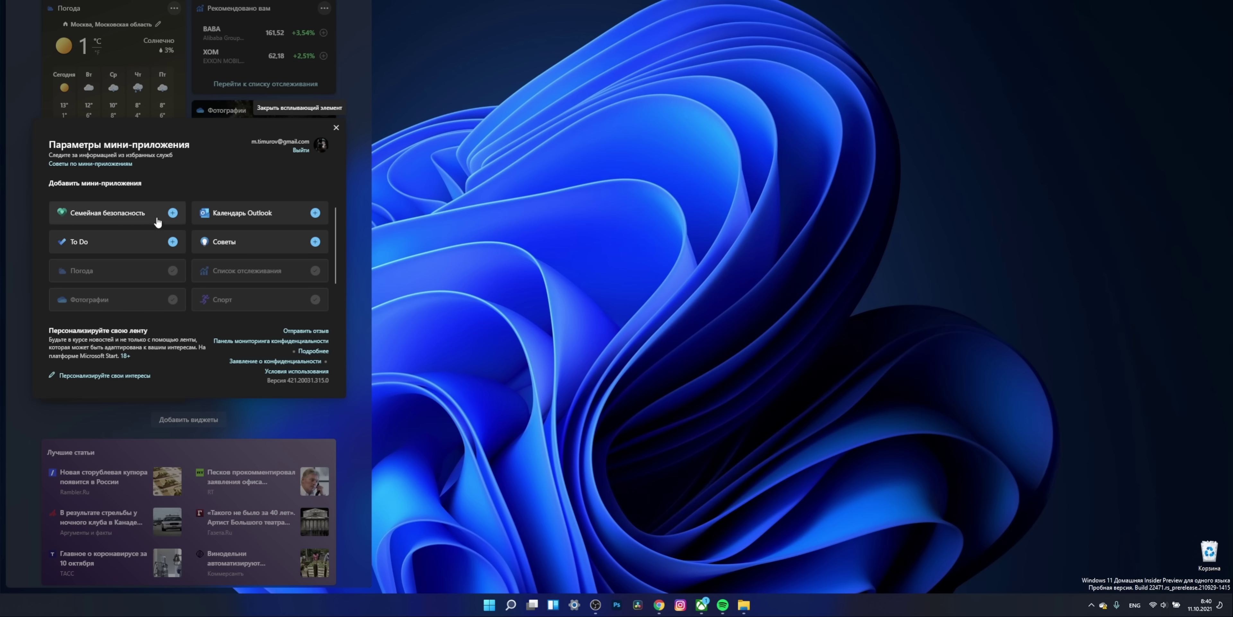
{"action": "left_click", "coordinate": [173, 242]}
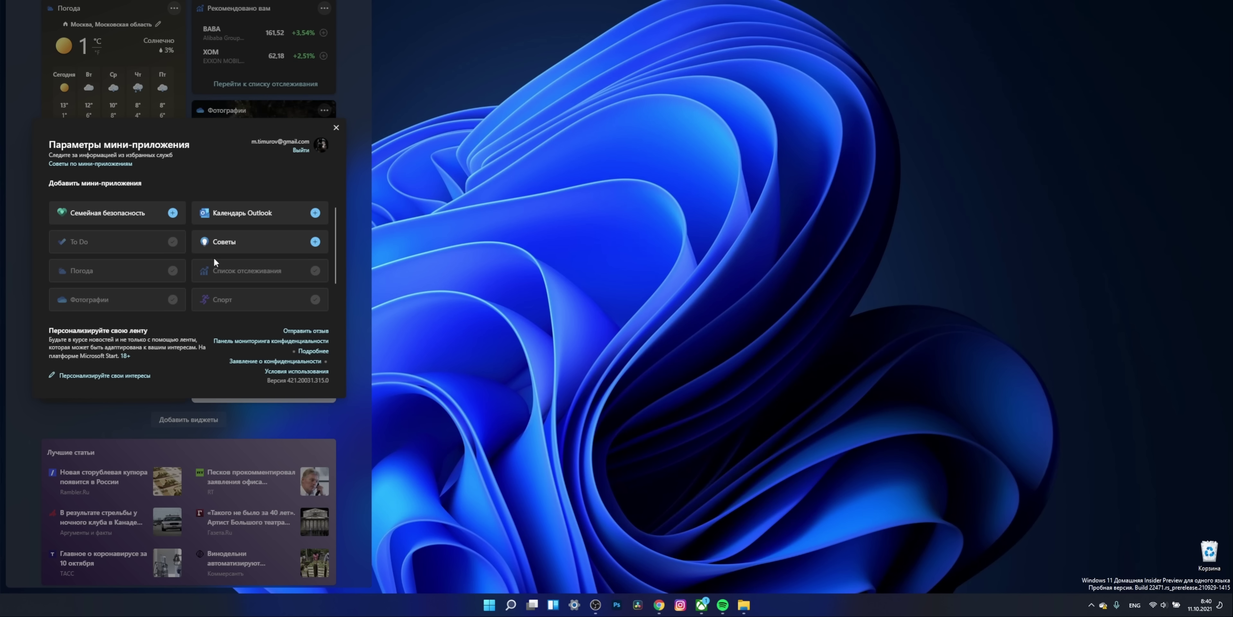
{"action": "left_click", "coordinate": [315, 242]}
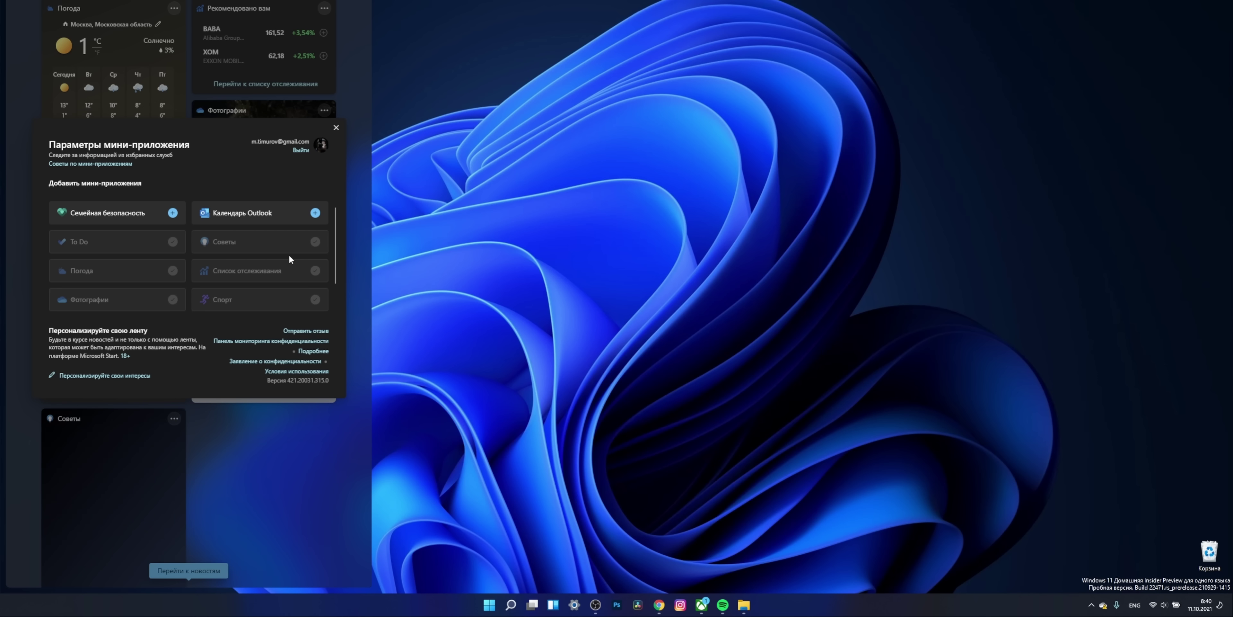
{"action": "left_click", "coordinate": [335, 128]}
{"action": "scroll", "coordinate": [287, 355], "scroll_direction": "down", "scroll_amount": 10}
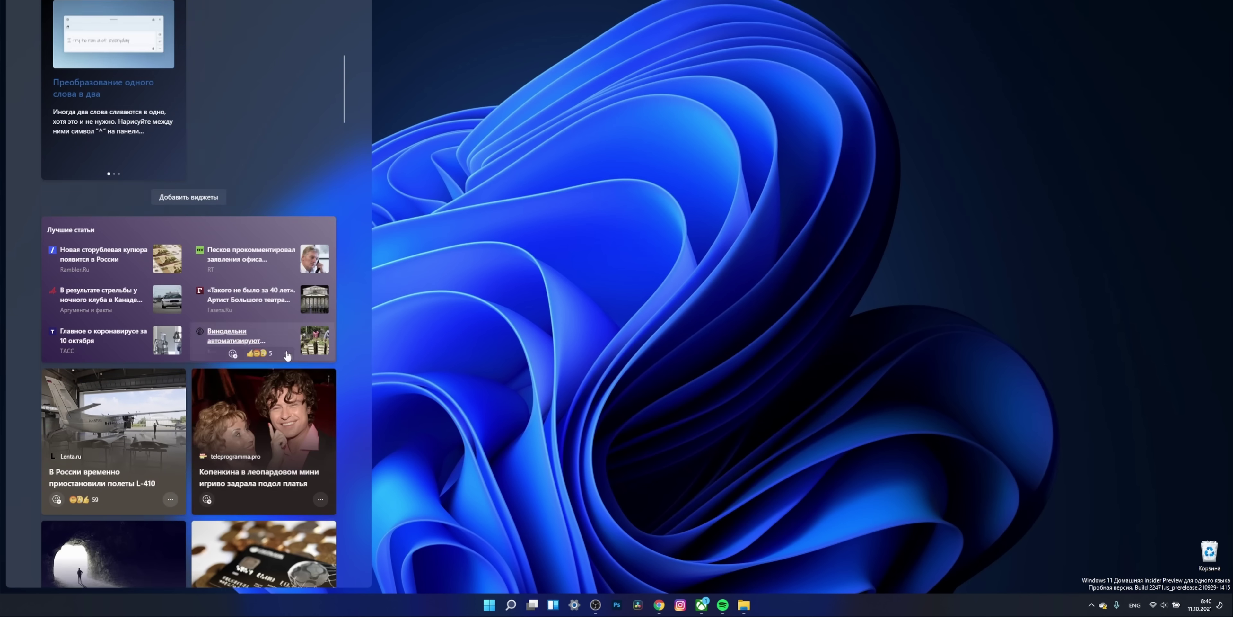
{"action": "scroll", "coordinate": [287, 355], "scroll_direction": "up", "scroll_amount": 10}
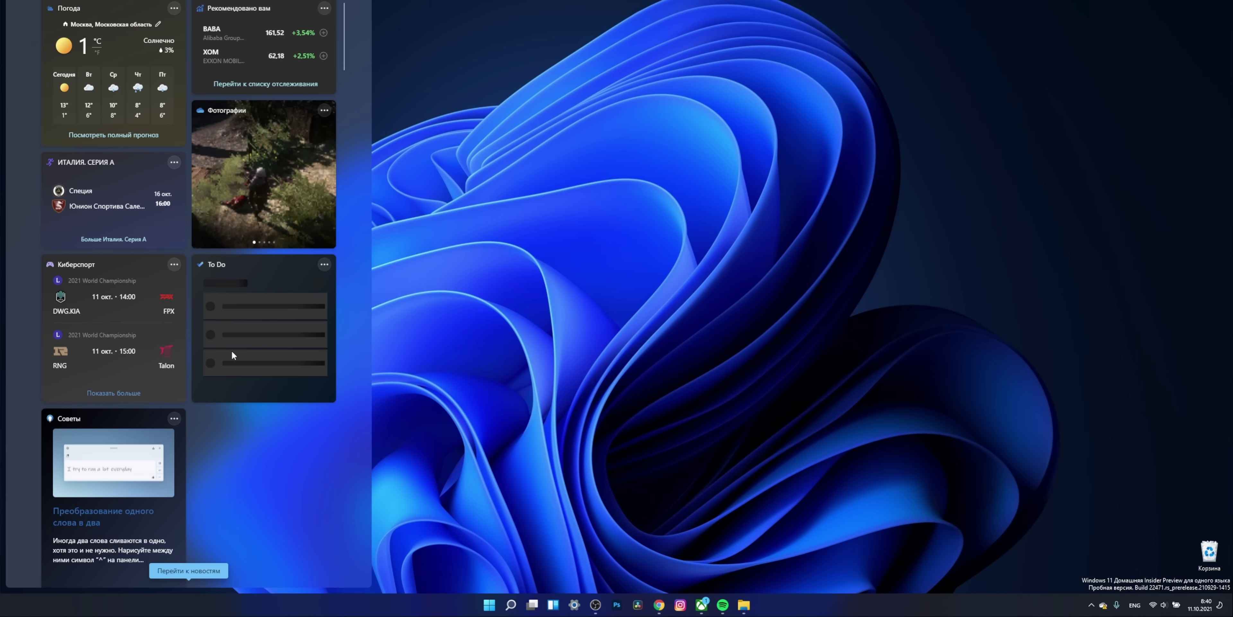
{"action": "scroll", "coordinate": [138, 440], "scroll_direction": "down", "scroll_amount": 2}
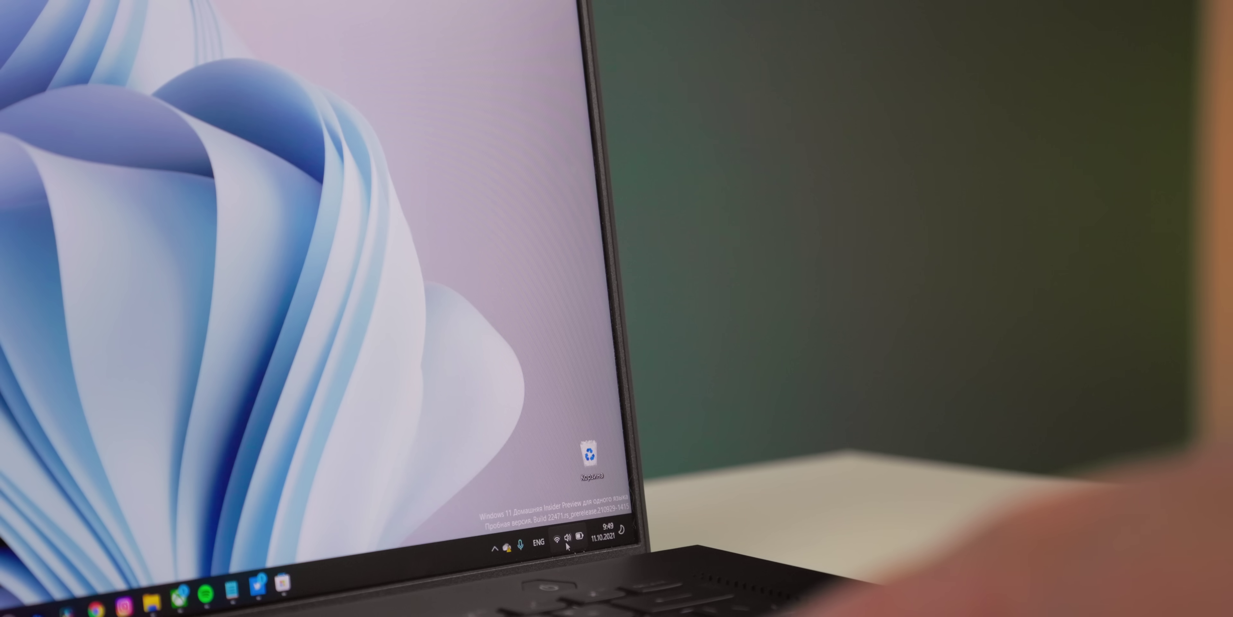
Open the quick settings, switch the media player card from Google Chrome to Spotify and pause its track.
{"action": "left_click", "coordinate": [566, 542]}
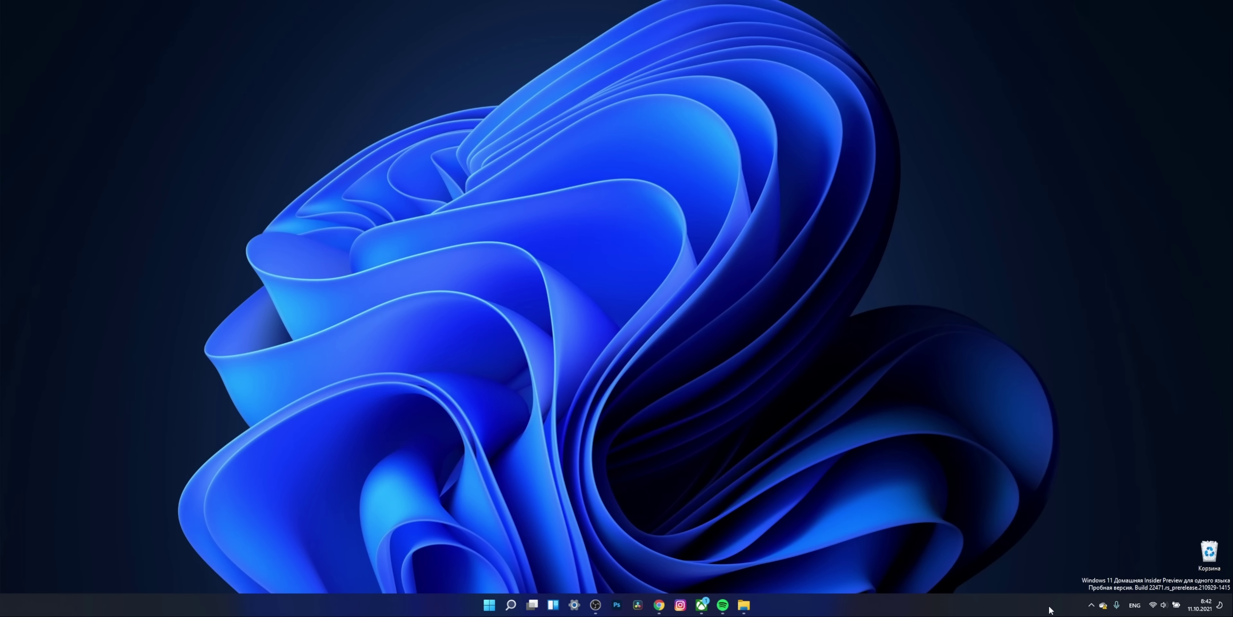
{"action": "left_click", "coordinate": [1161, 605]}
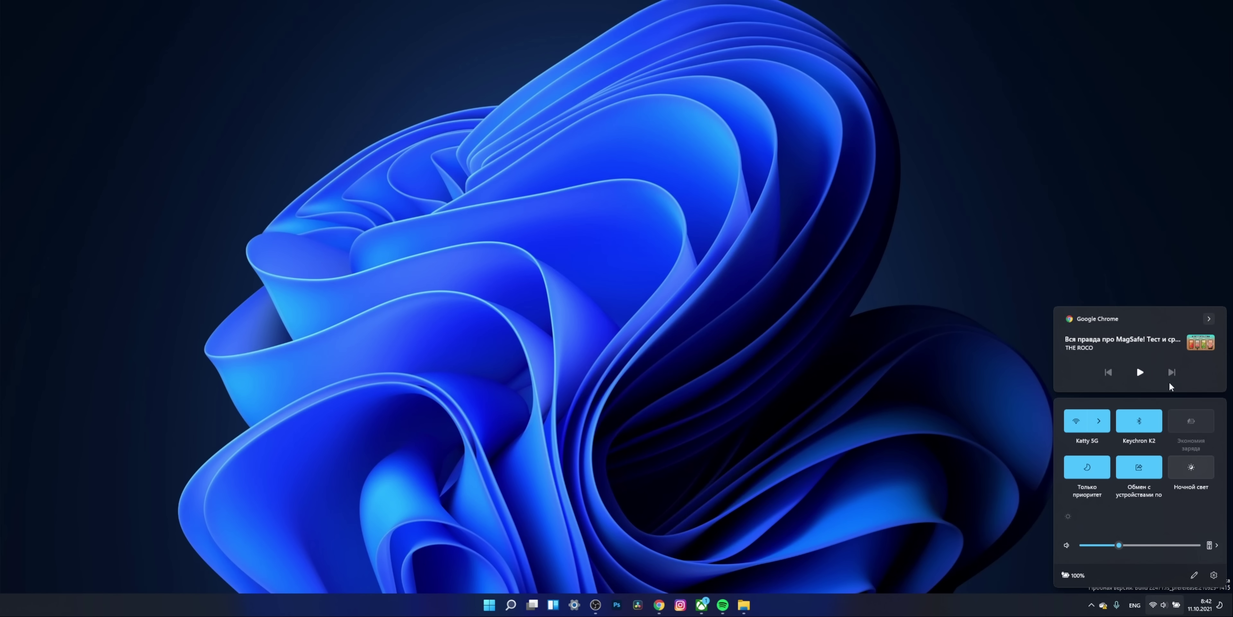
{"action": "left_click", "coordinate": [1208, 317]}
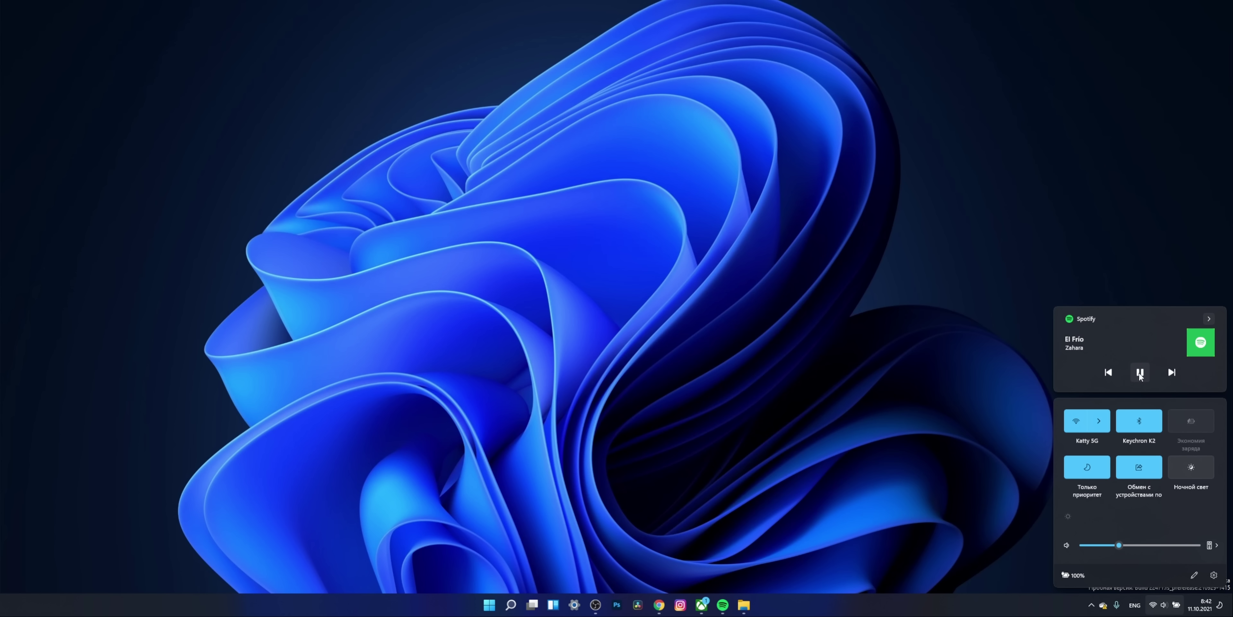
{"action": "left_click", "coordinate": [1139, 374]}
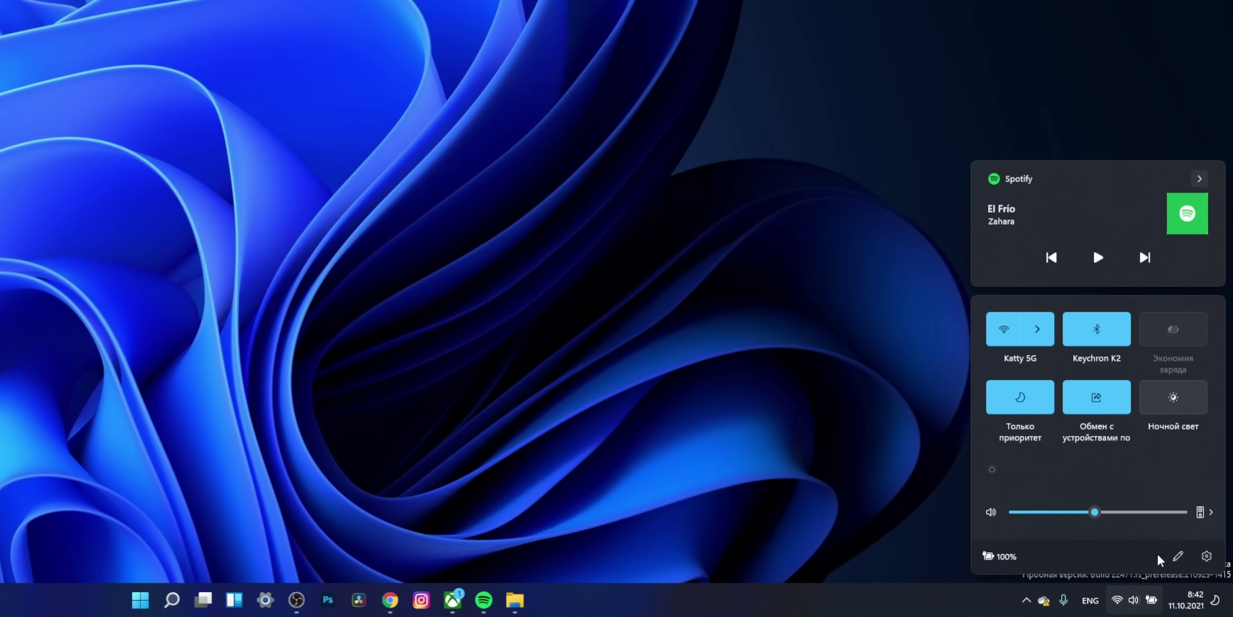
Put the quick settings tiles into edit mode to view the unpin and add options, and finish editing.
{"action": "left_click", "coordinate": [1177, 554]}
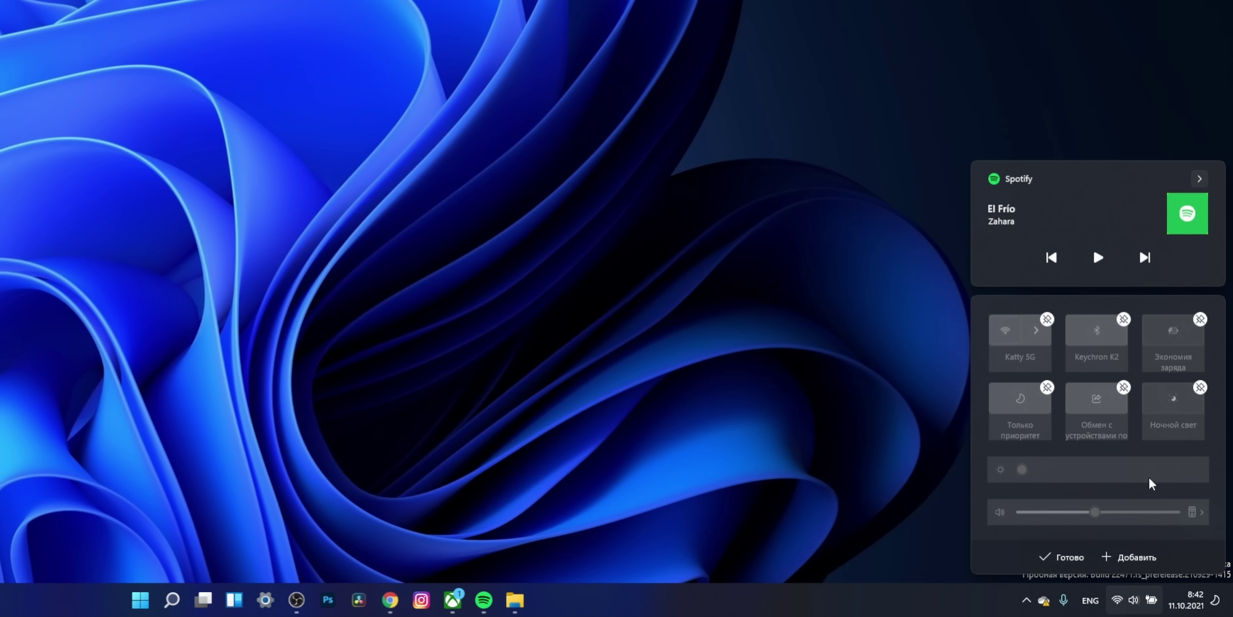
{"action": "left_click", "coordinate": [1062, 557]}
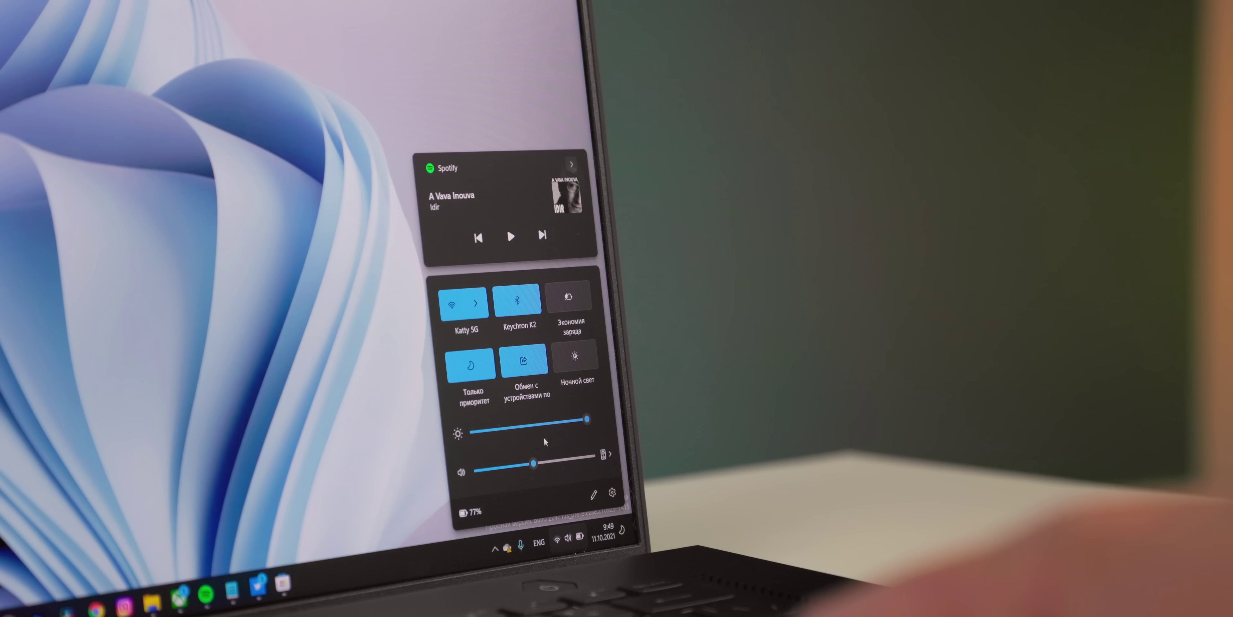
Resume the paused Spotify track from the media player card in the quick settings.
{"action": "left_click", "coordinate": [510, 237]}
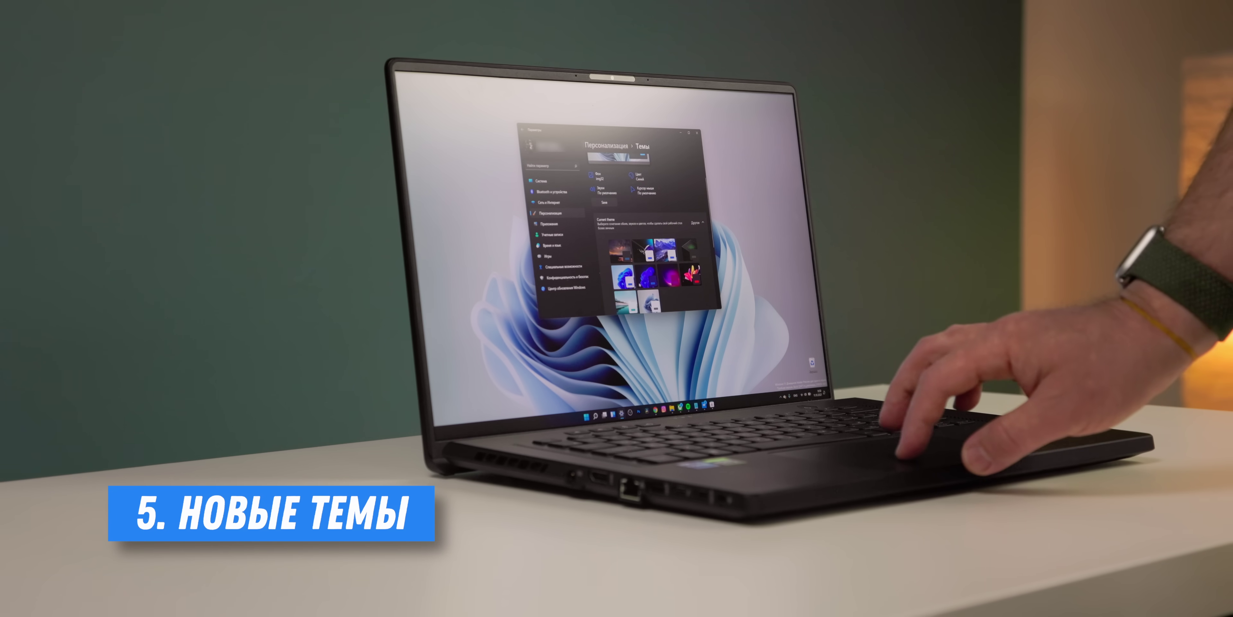
Apply the dark theme with the blue bloom wallpaper in the Темы settings and look through the themes page.
{"action": "left_click", "coordinate": [647, 281]}
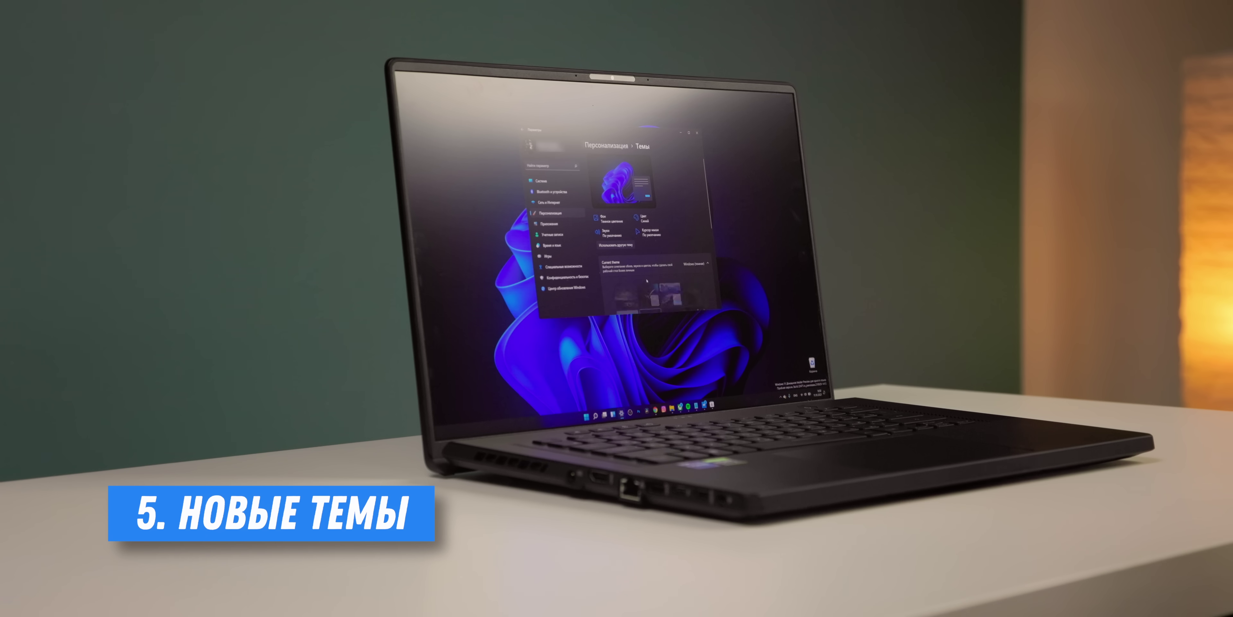
{"action": "scroll", "coordinate": [647, 281], "scroll_direction": "down", "scroll_amount": 3}
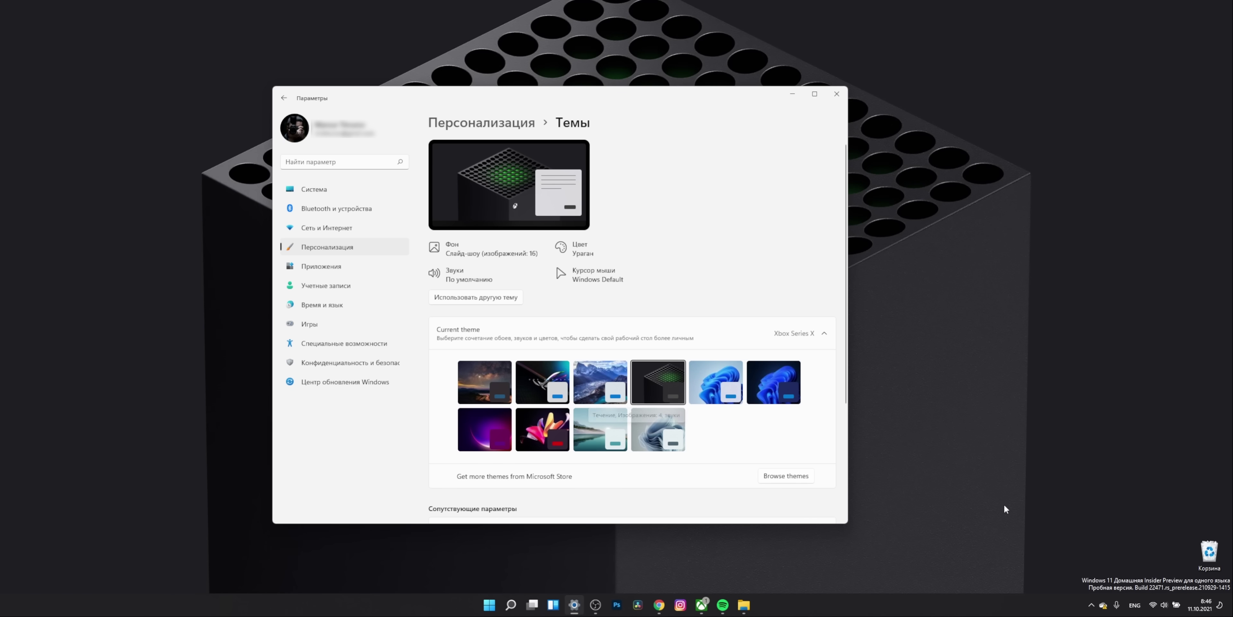
Check the quick settings under the Xbox Series X theme, close them and apply the Течение theme.
{"action": "left_click", "coordinate": [1160, 605]}
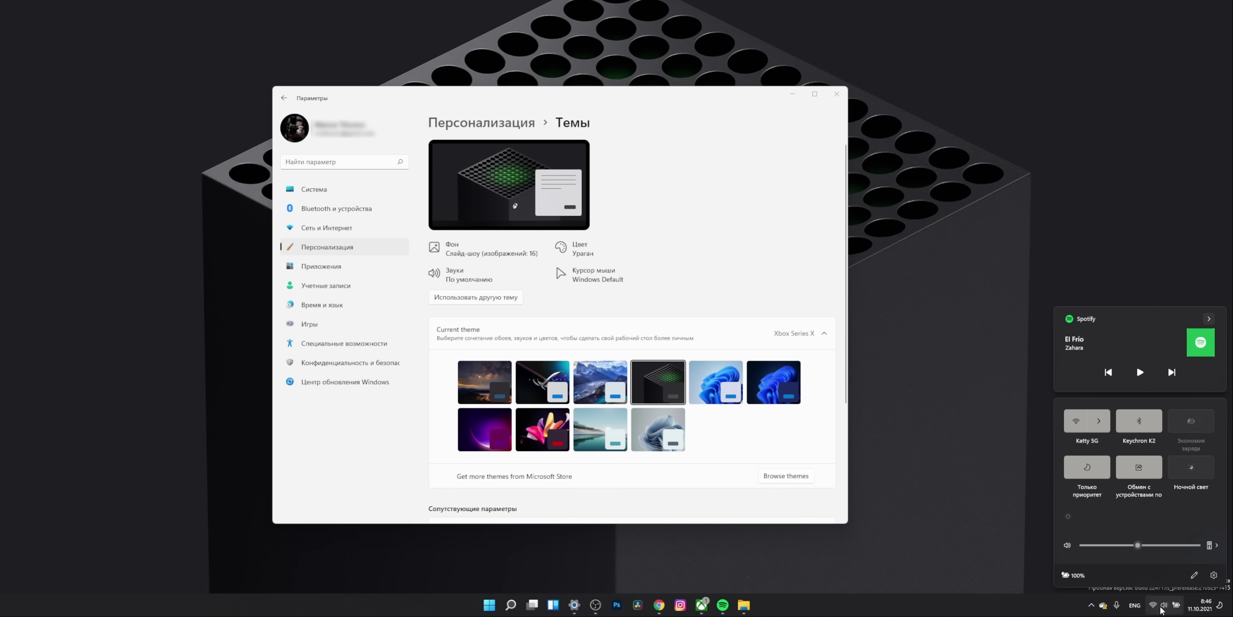
{"action": "left_click", "coordinate": [1161, 606]}
{"action": "left_click", "coordinate": [643, 426]}
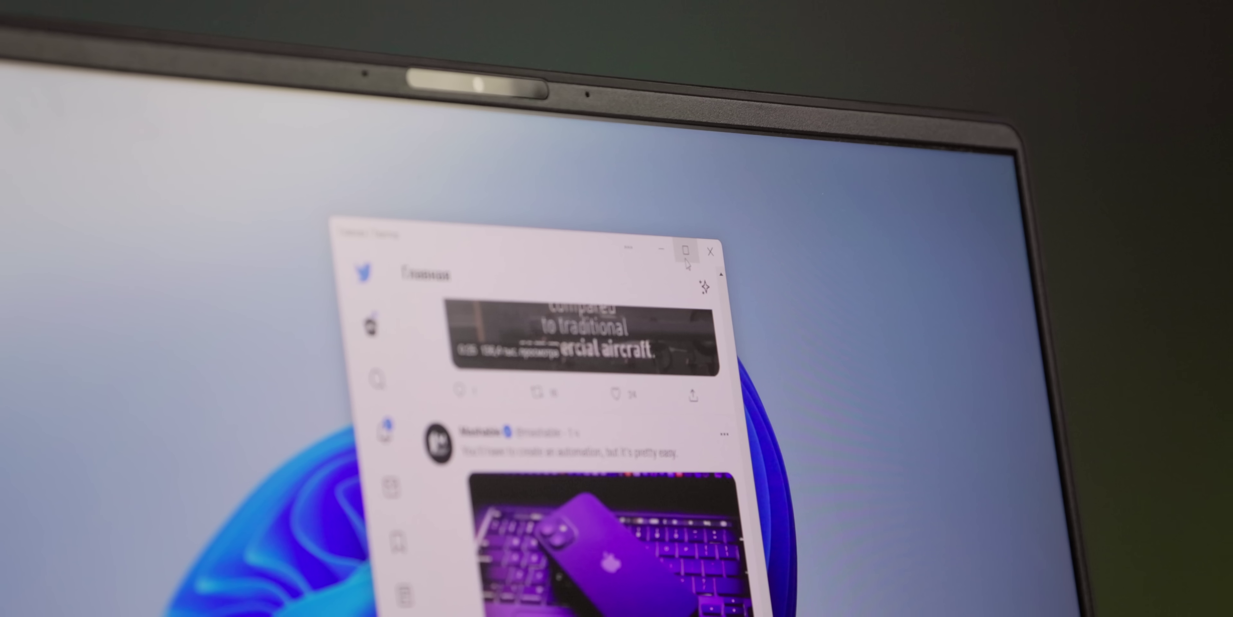
Snap the Twitter window into a four-quarter layout and fill the other quarters with Xbox, Photoshop and the Notepad document.
{"action": "mouse_move", "coordinate": [685, 261]}
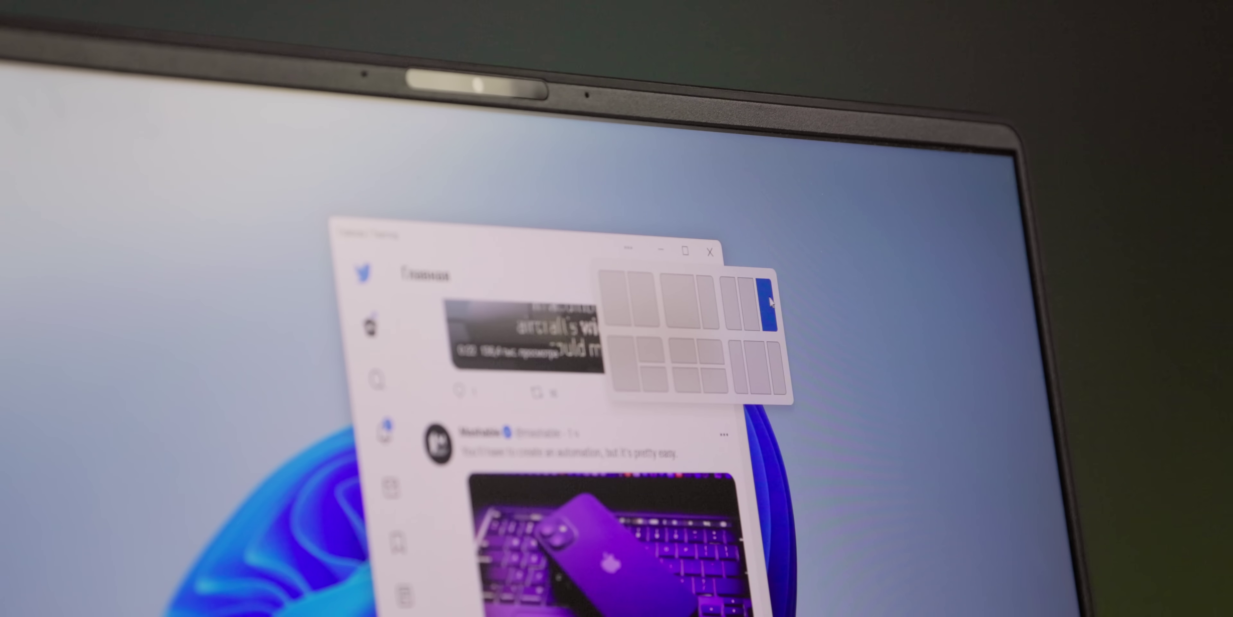
{"action": "left_click", "coordinate": [686, 318]}
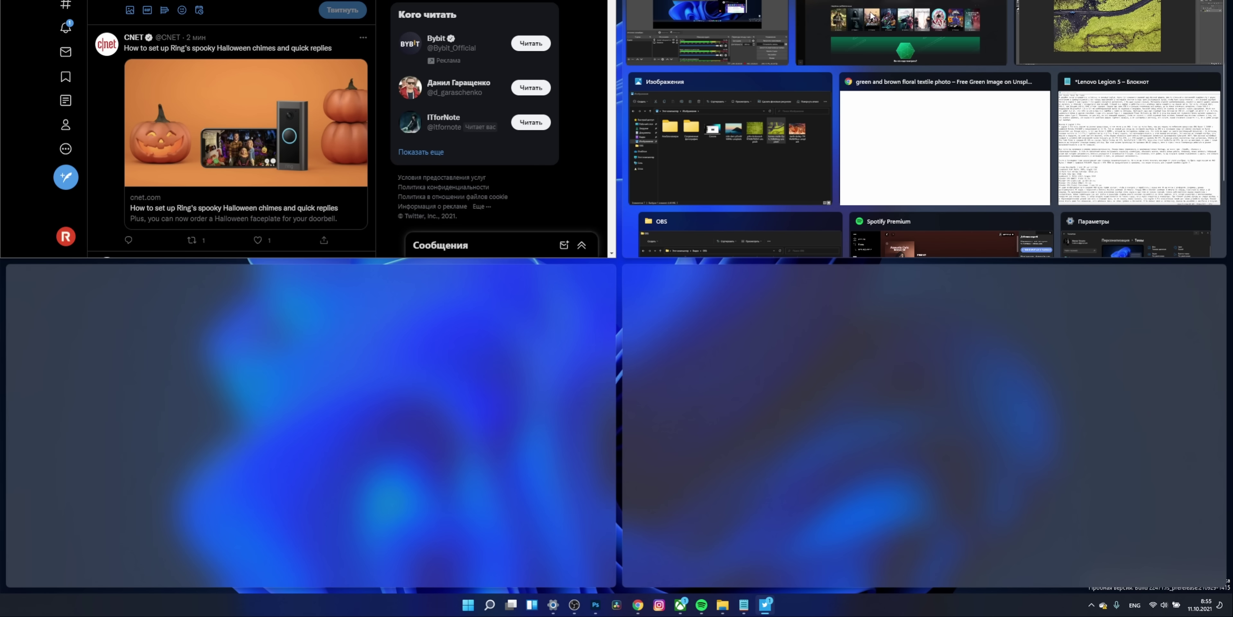
{"action": "left_click", "coordinate": [871, 17]}
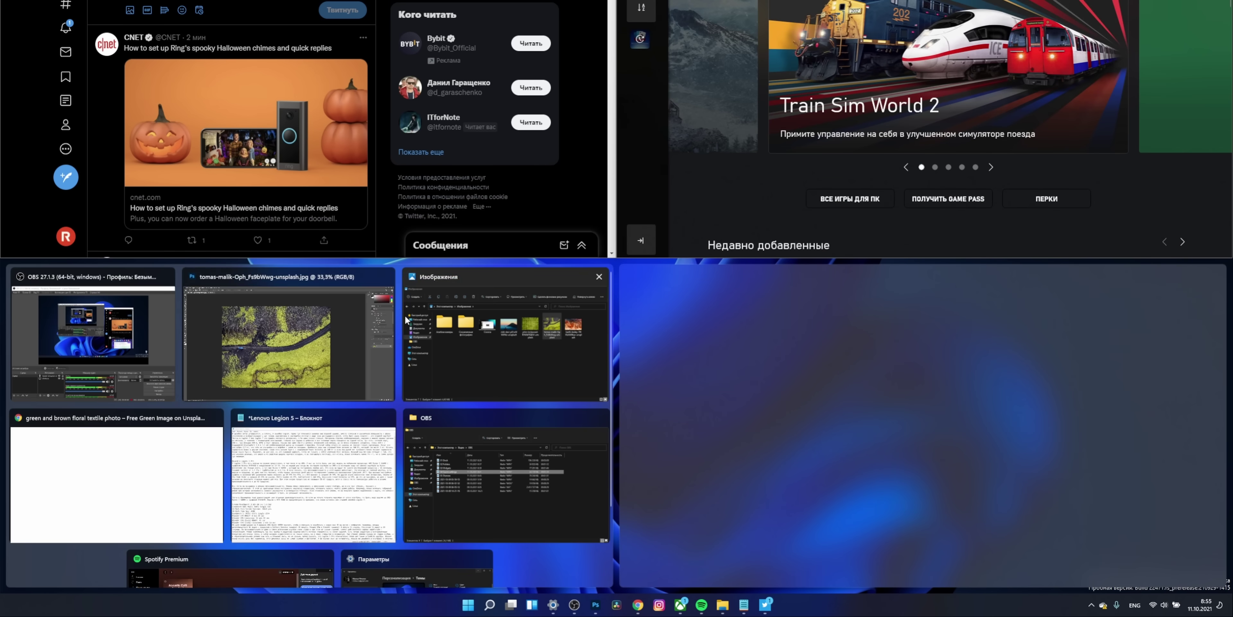
{"action": "left_click", "coordinate": [320, 345]}
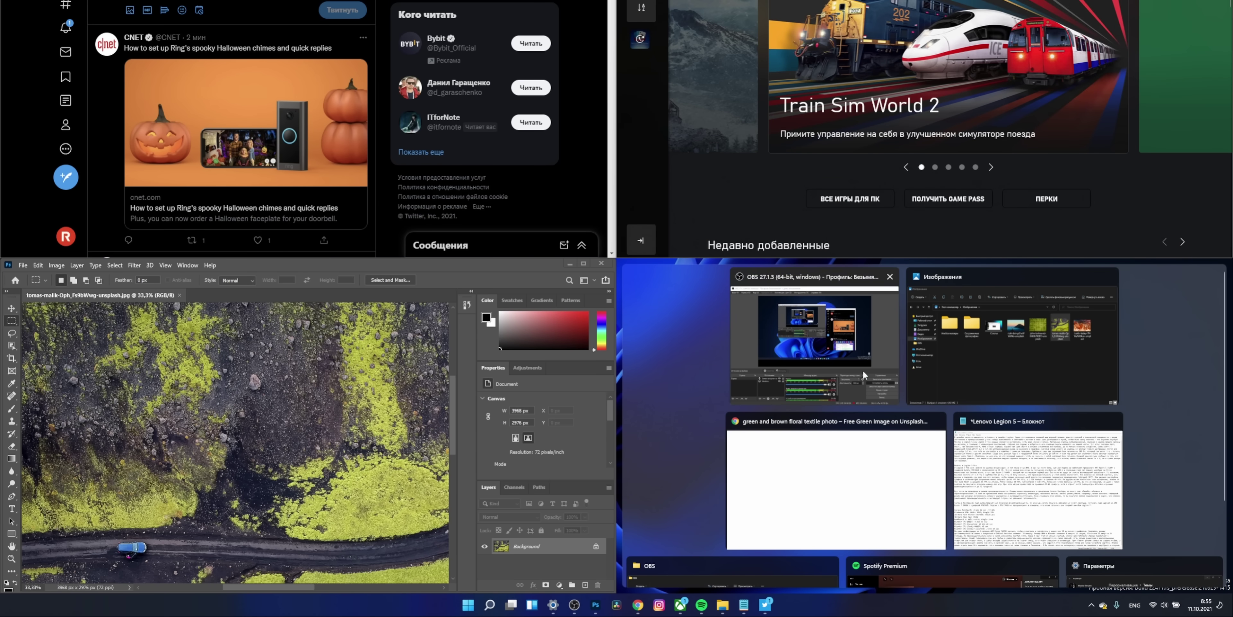
{"action": "left_click", "coordinate": [1039, 479]}
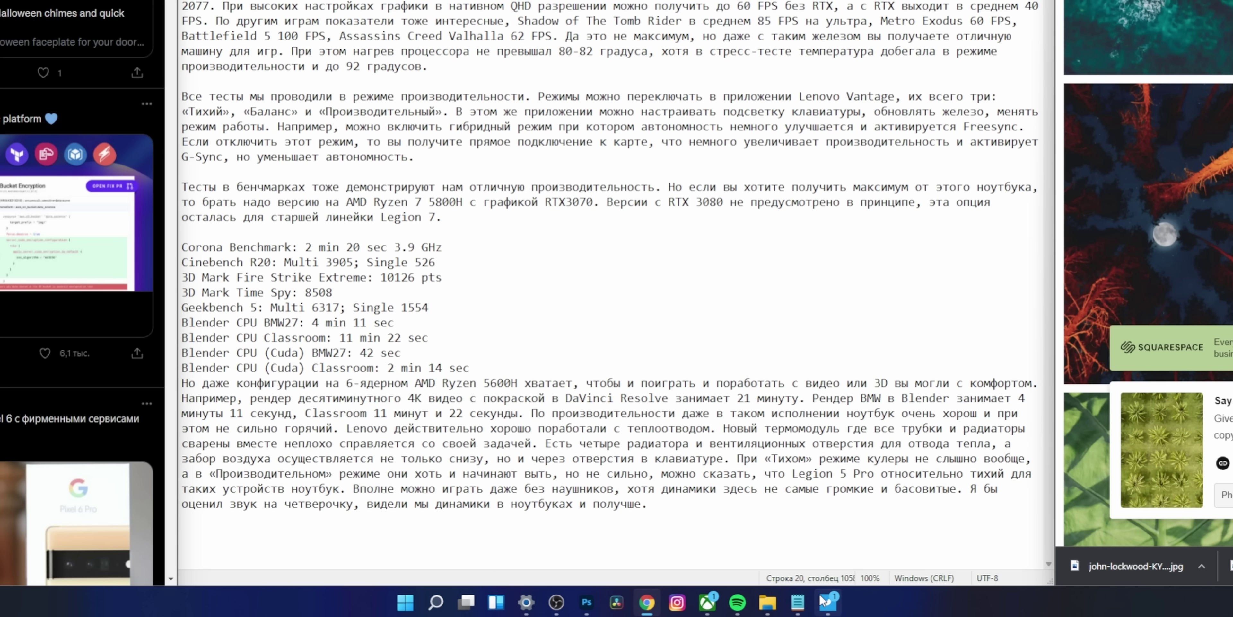
Adjust the width of the Spotify window snapped in a screen quarter by moving its inner side edge.
{"action": "mouse_move", "coordinate": [821, 604]}
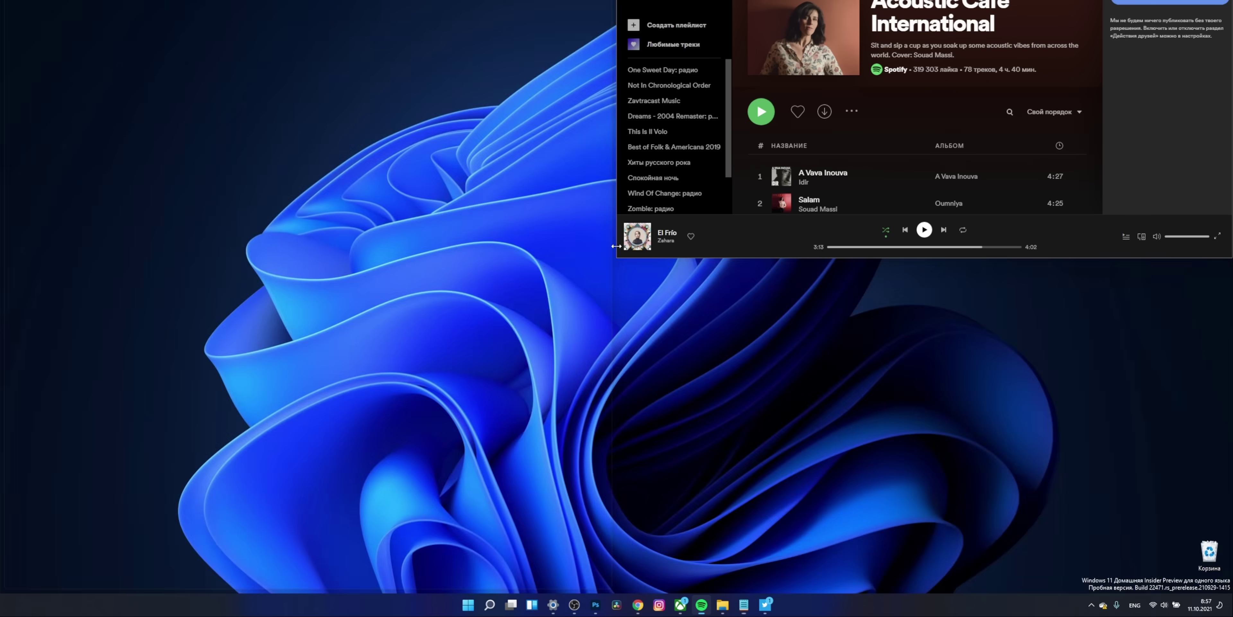
{"action": "left_click_drag", "start_coordinate": [681, 266], "coordinate": [605, 280]}
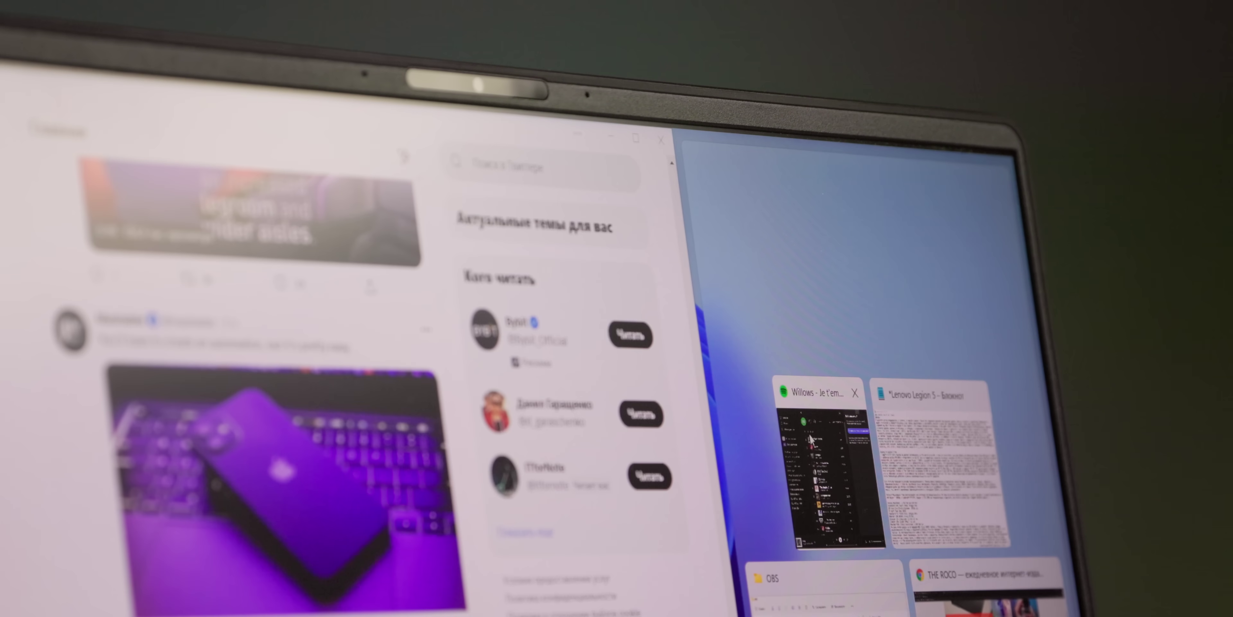
Place Spotify beside the snapped Twitter window, and widen Twitter against Photoshop by shifting the divider between the snapped windows.
{"action": "left_click", "coordinate": [811, 437]}
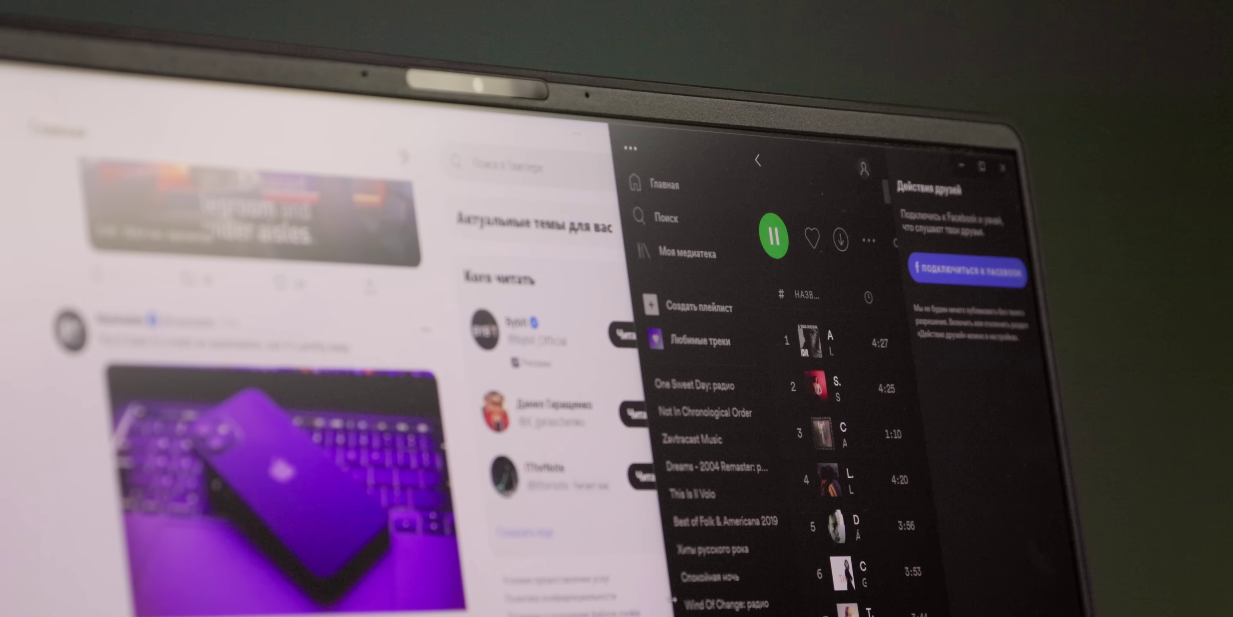
{"action": "mouse_move", "coordinate": [629, 311]}
{"action": "left_mouse_down"}
{"action": "mouse_move", "coordinate": [383, 311]}
{"action": "mouse_move", "coordinate": [622, 311]}
{"action": "left_mouse_up"}
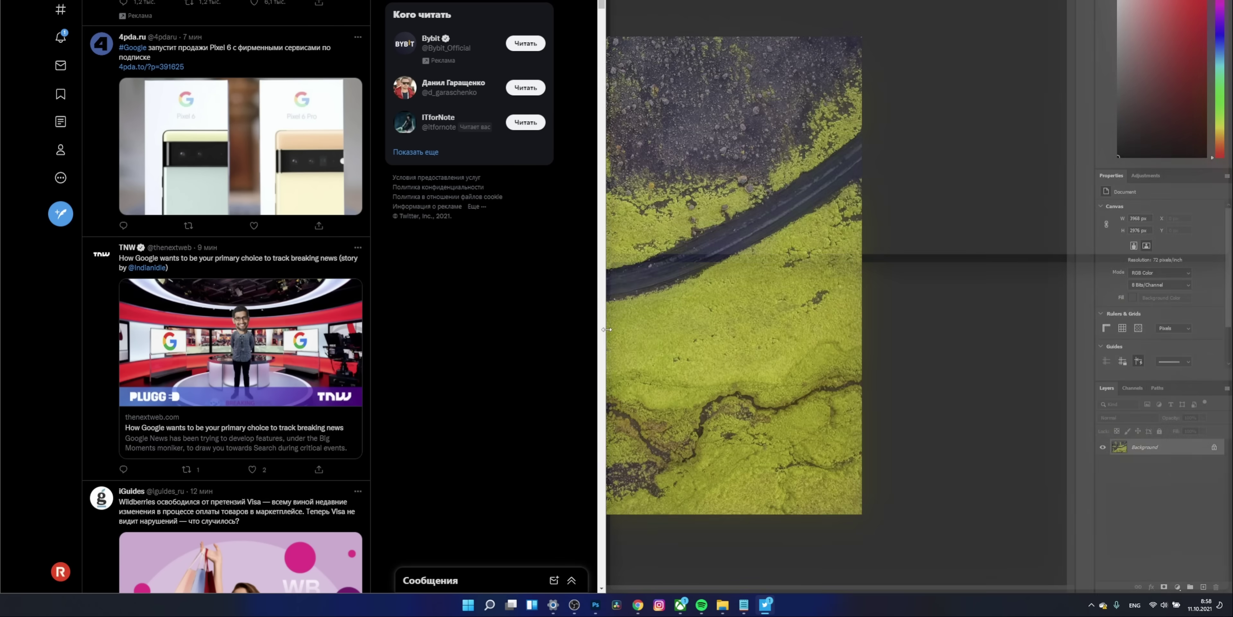
{"action": "left_click_drag", "start_coordinate": [607, 330], "coordinate": [930, 313]}
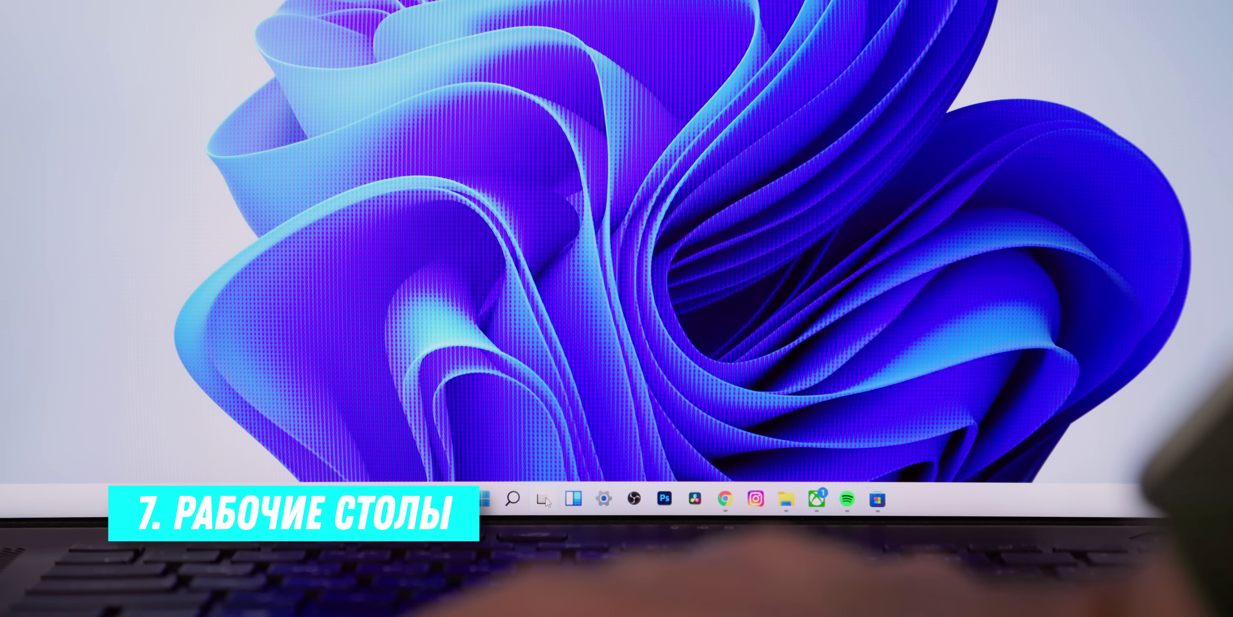
Open Task View, preview the windows on the Photoshop and DaVinci desktops, and select the Photoshop desktop.
{"action": "left_click", "coordinate": [542, 501]}
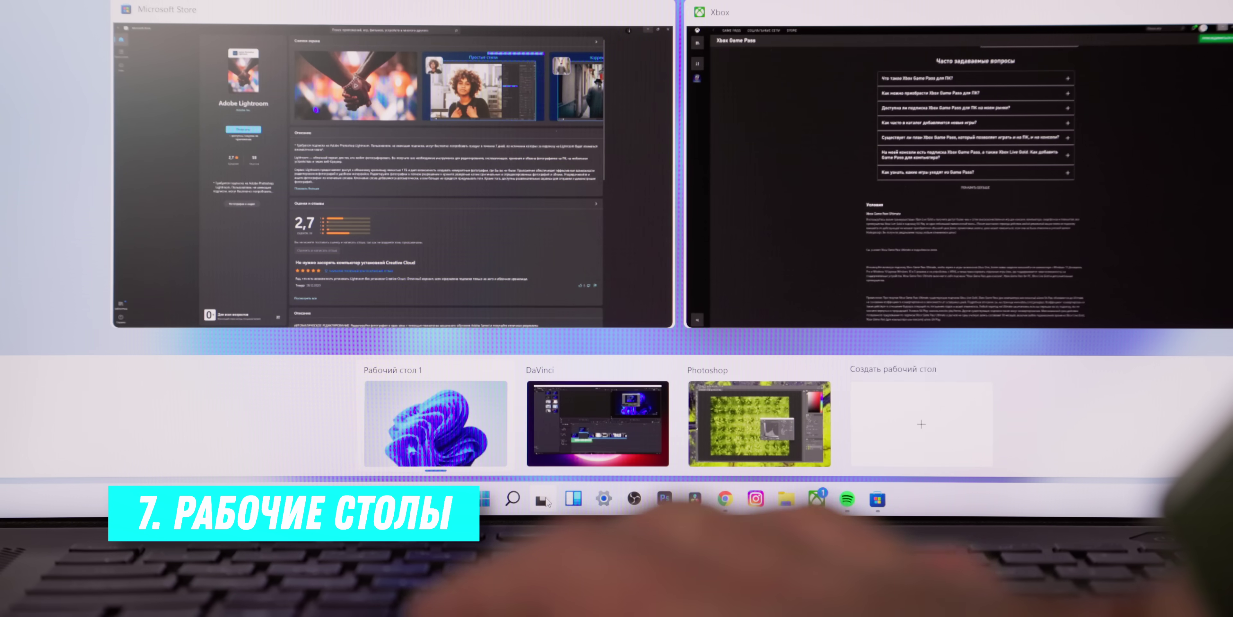
{"action": "mouse_move", "coordinate": [745, 426]}
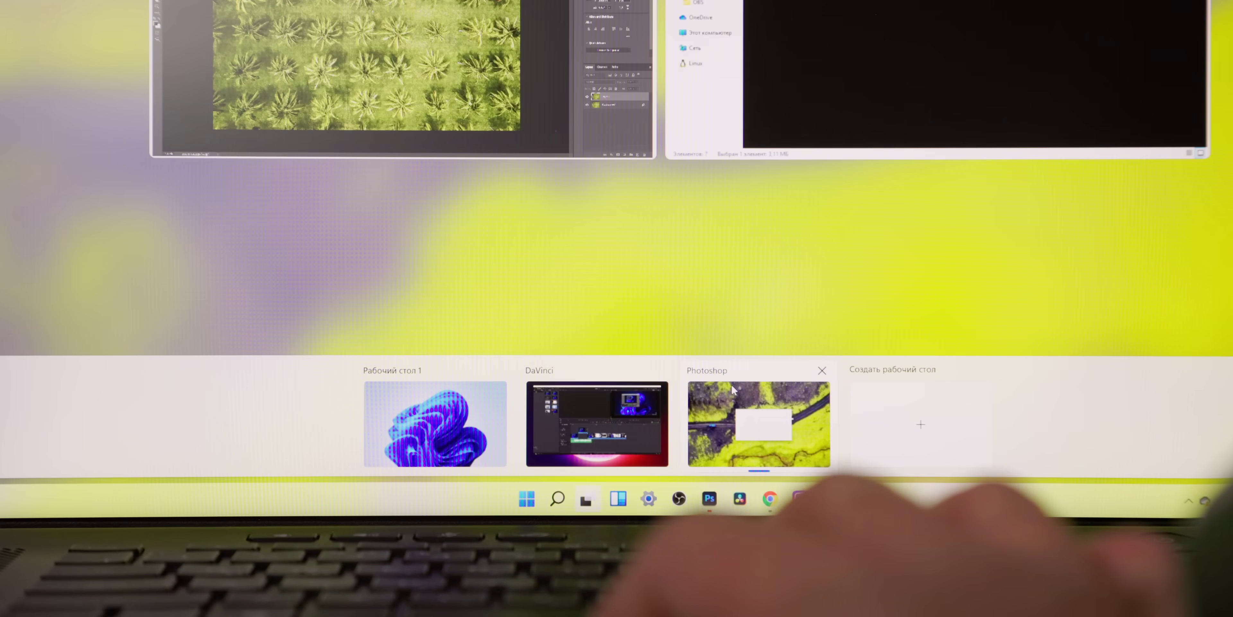
{"action": "mouse_move", "coordinate": [617, 428]}
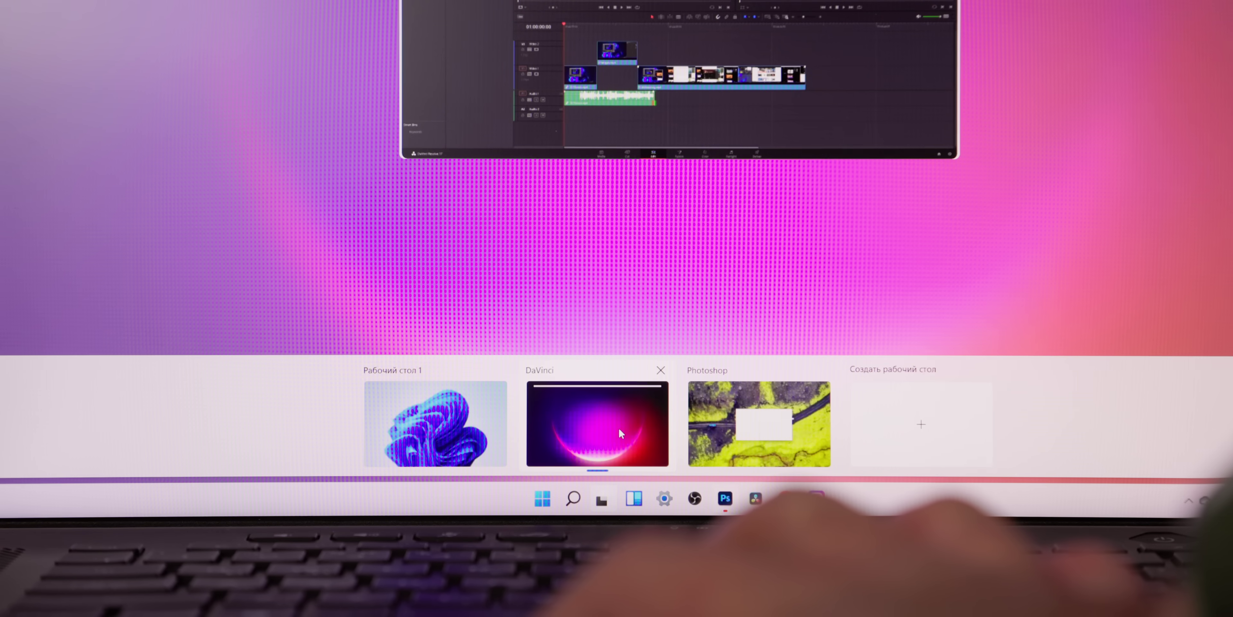
{"action": "left_click", "coordinate": [715, 399]}
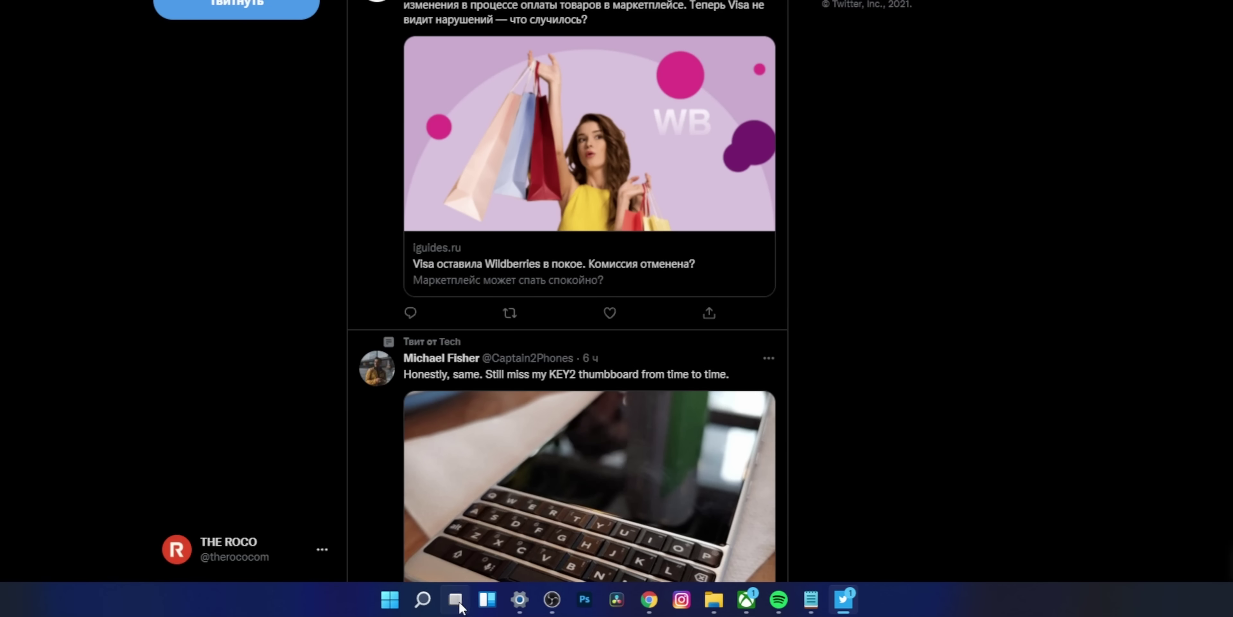
Switch from Рабочий стол 1 to Рабочий стол 2, which holds the Photoshop document, using Task View.
{"action": "left_click", "coordinate": [457, 603]}
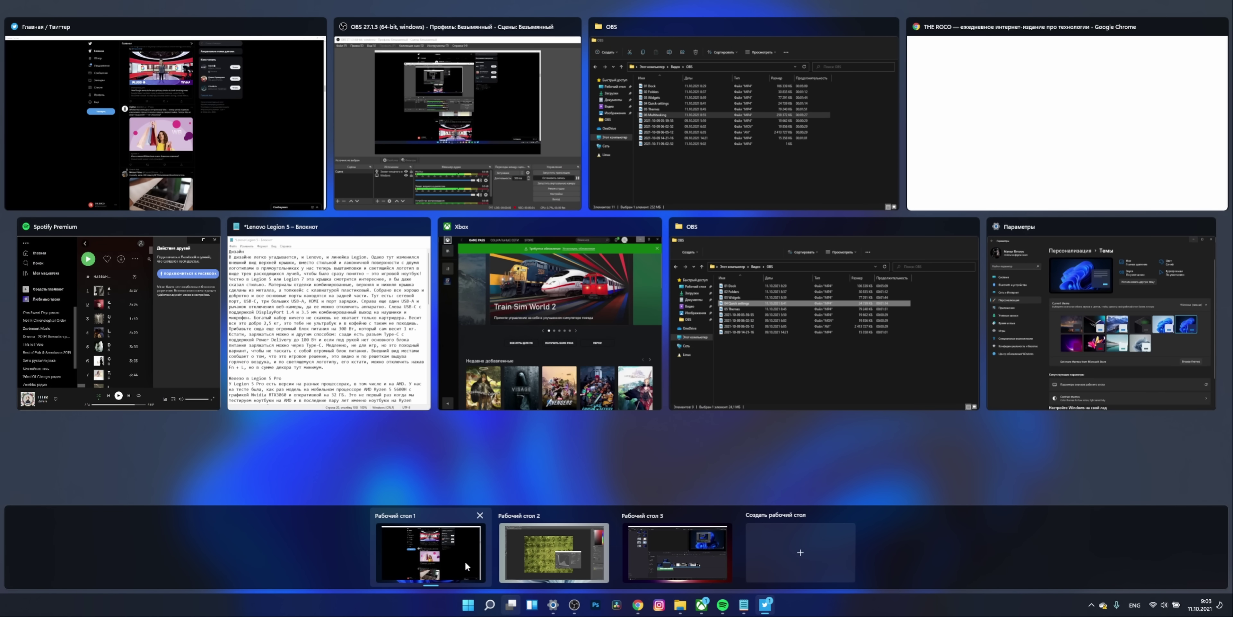
{"action": "mouse_move", "coordinate": [518, 543]}
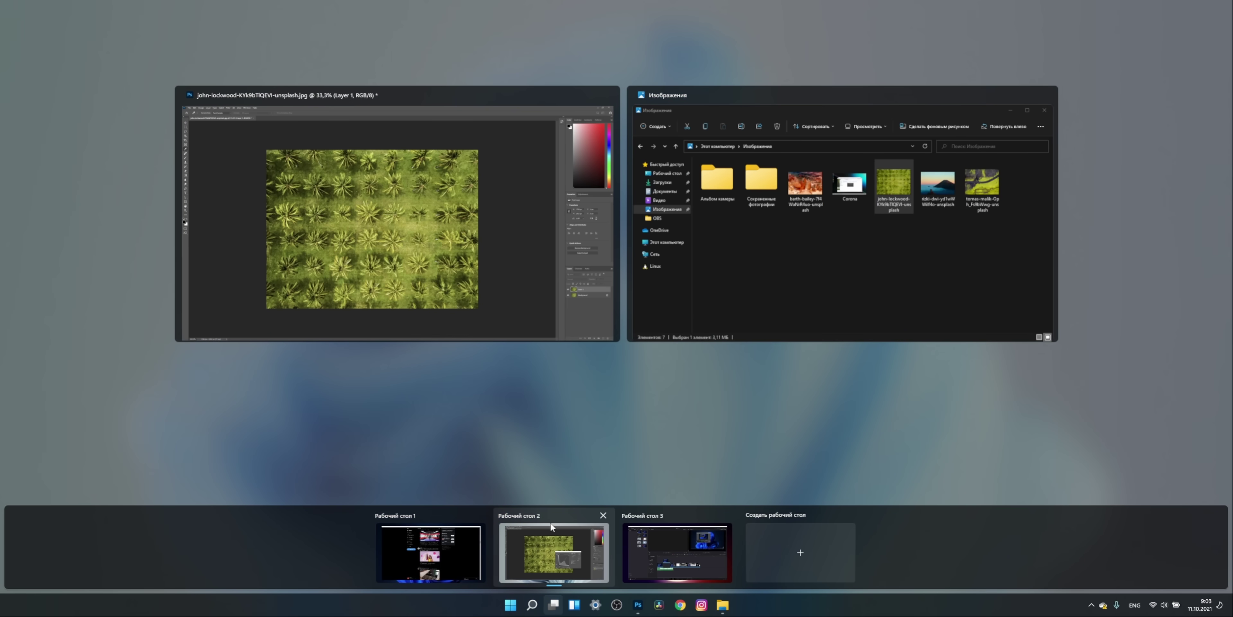
{"action": "left_click", "coordinate": [553, 514]}
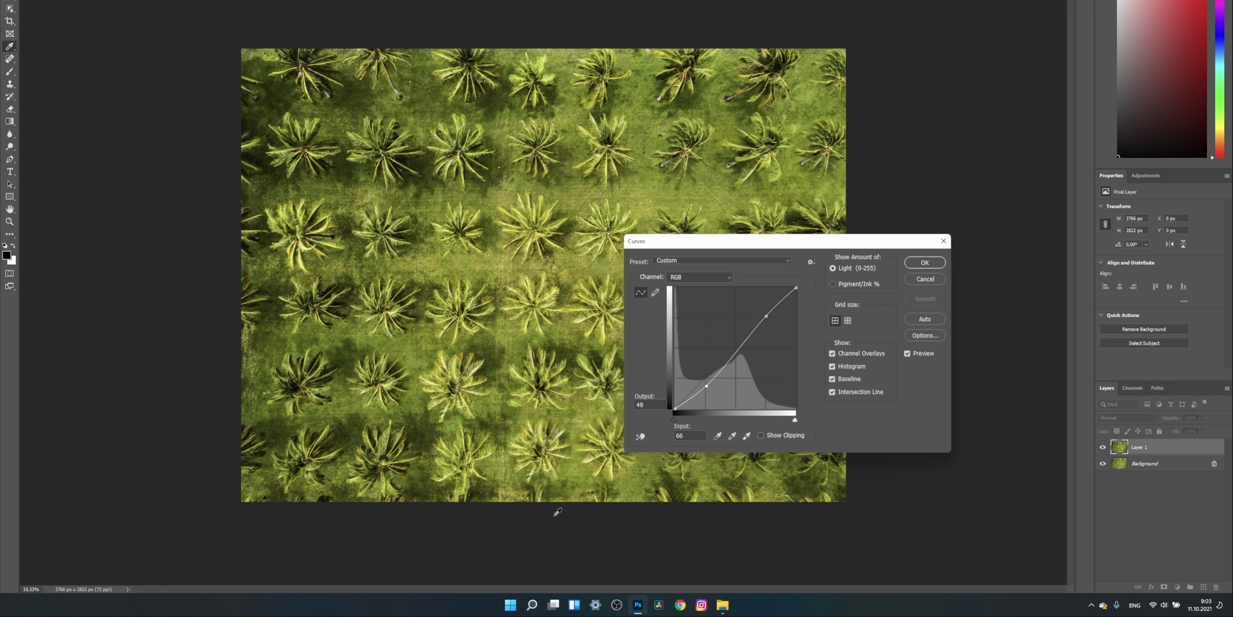
Switch to Рабочий стол 3 with the DaVinci Resolve project using Task View.
{"action": "left_click", "coordinate": [553, 603]}
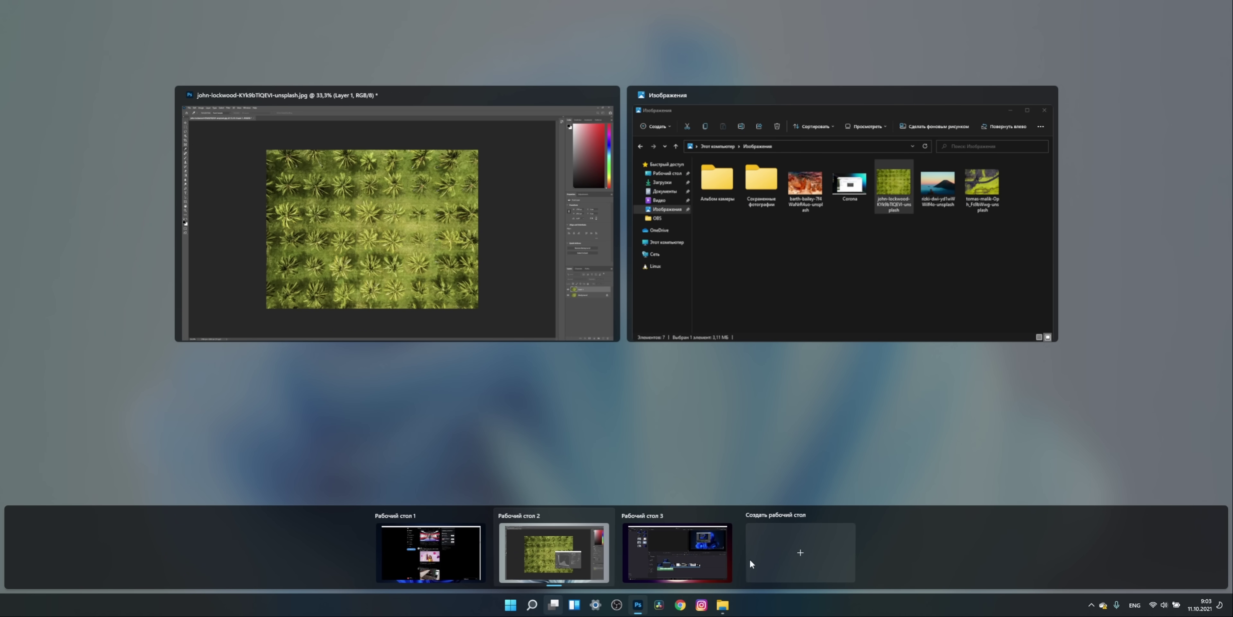
{"action": "left_click", "coordinate": [722, 522]}
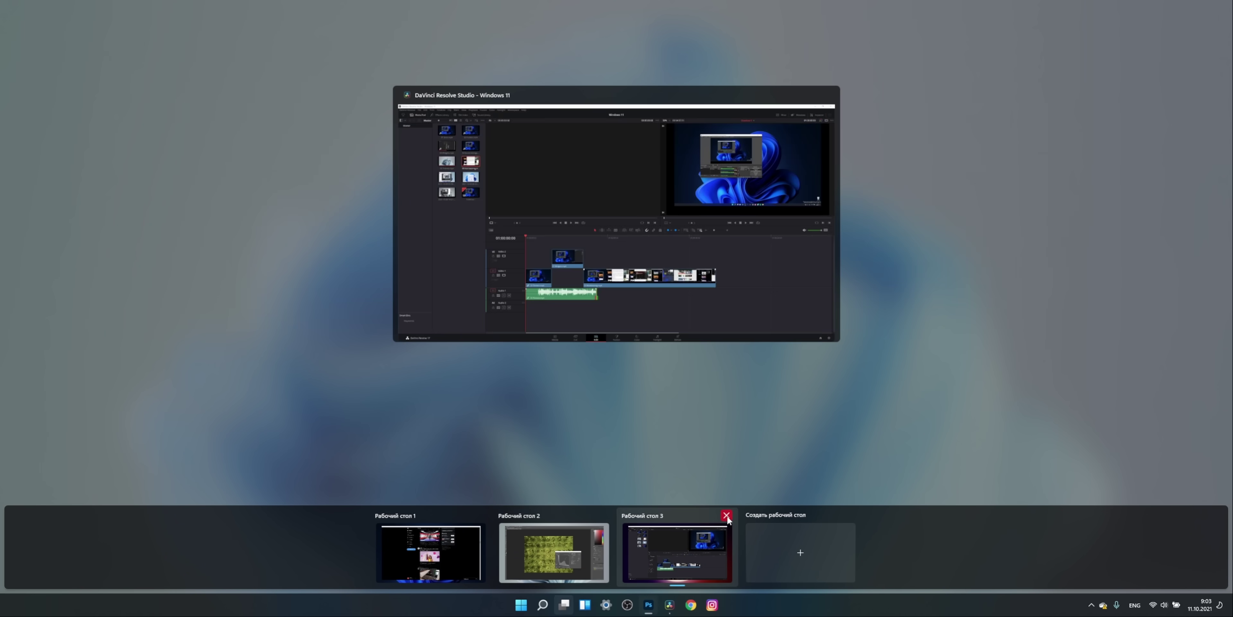
{"action": "left_click", "coordinate": [661, 573]}
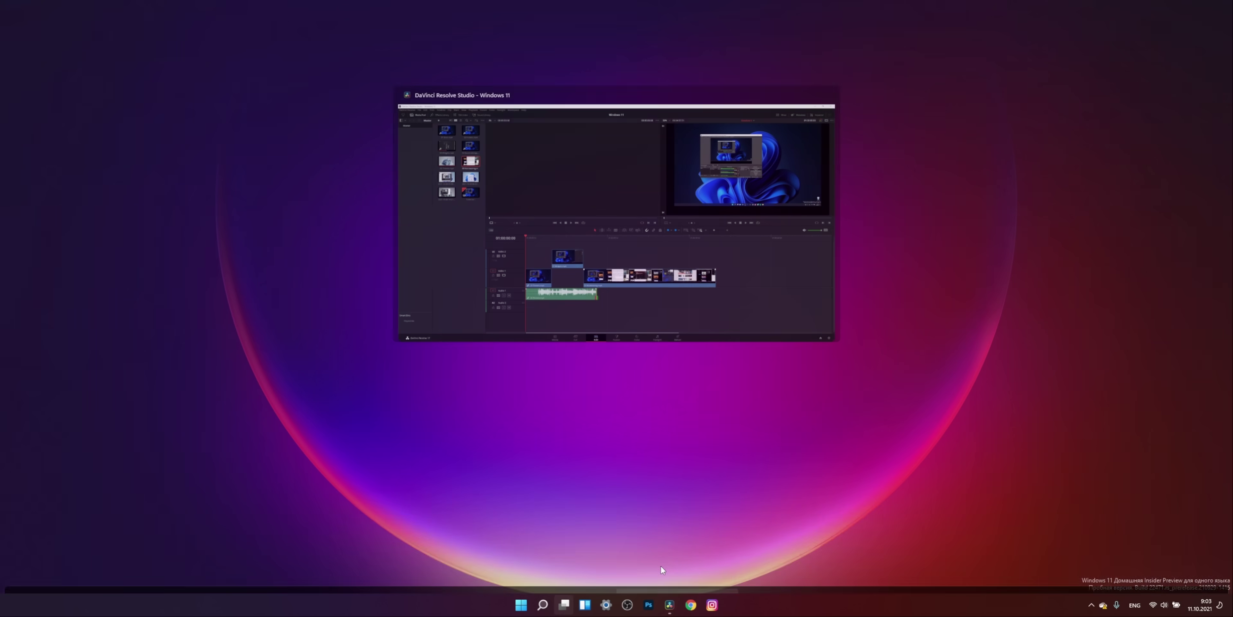
Return to the Photoshop desktop and go back to the DaVinci Resolve desktop through Task View.
{"action": "left_click", "coordinate": [564, 604]}
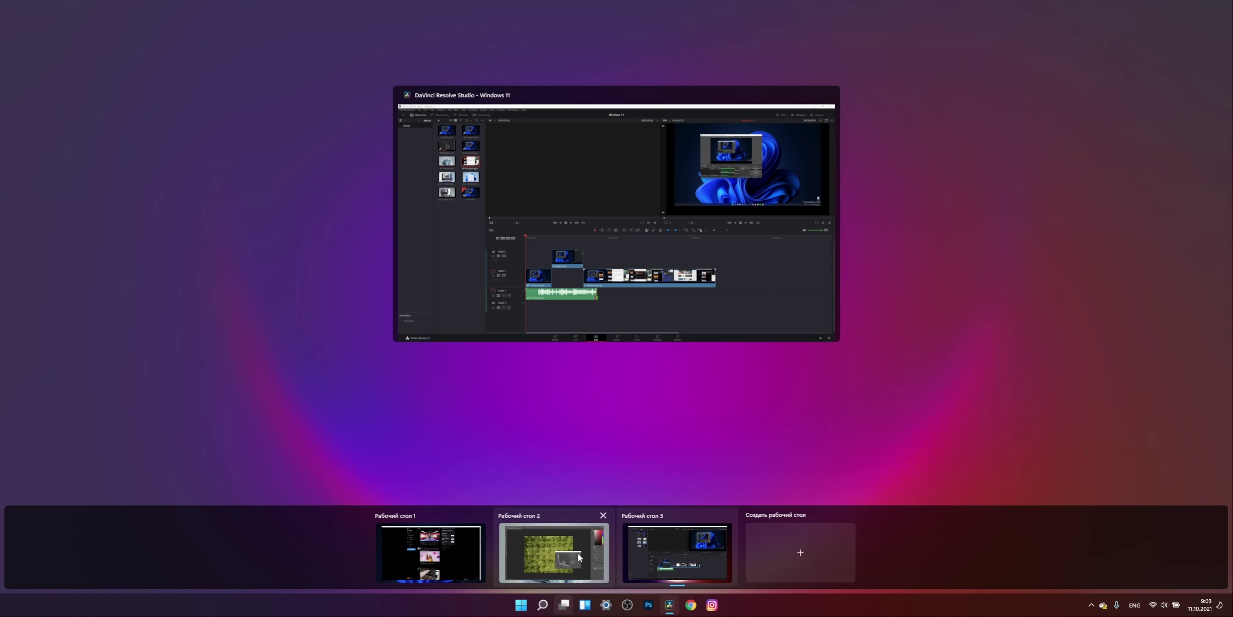
{"action": "left_click", "coordinate": [562, 515]}
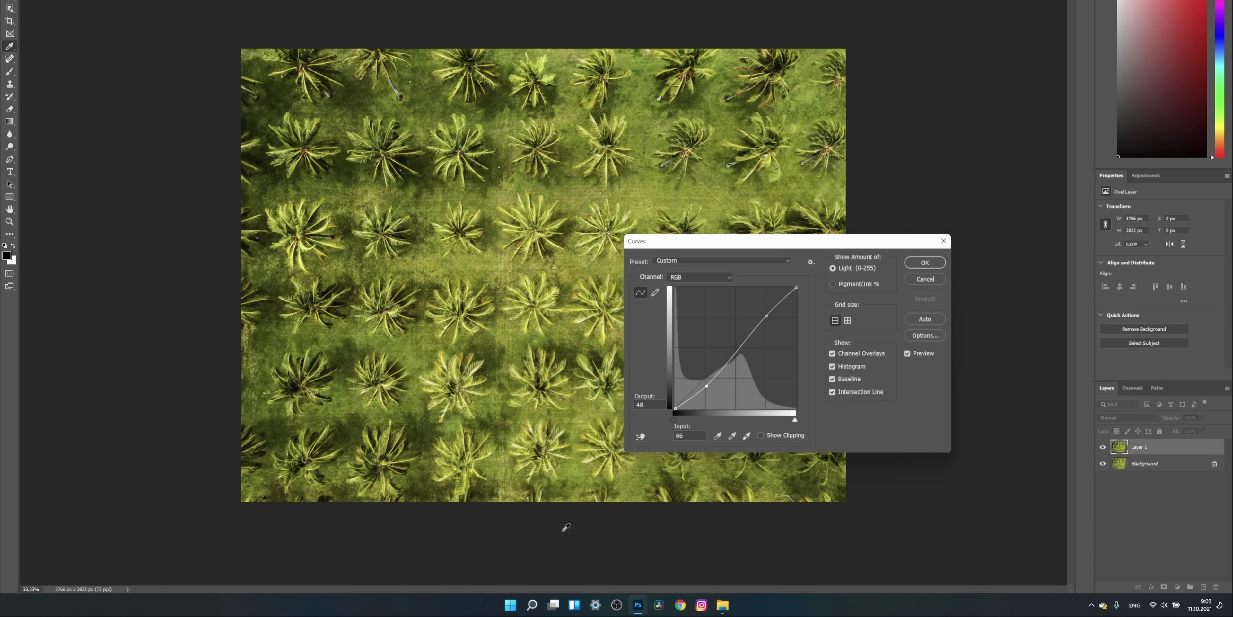
{"action": "left_click", "coordinate": [555, 606]}
{"action": "left_click", "coordinate": [658, 543]}
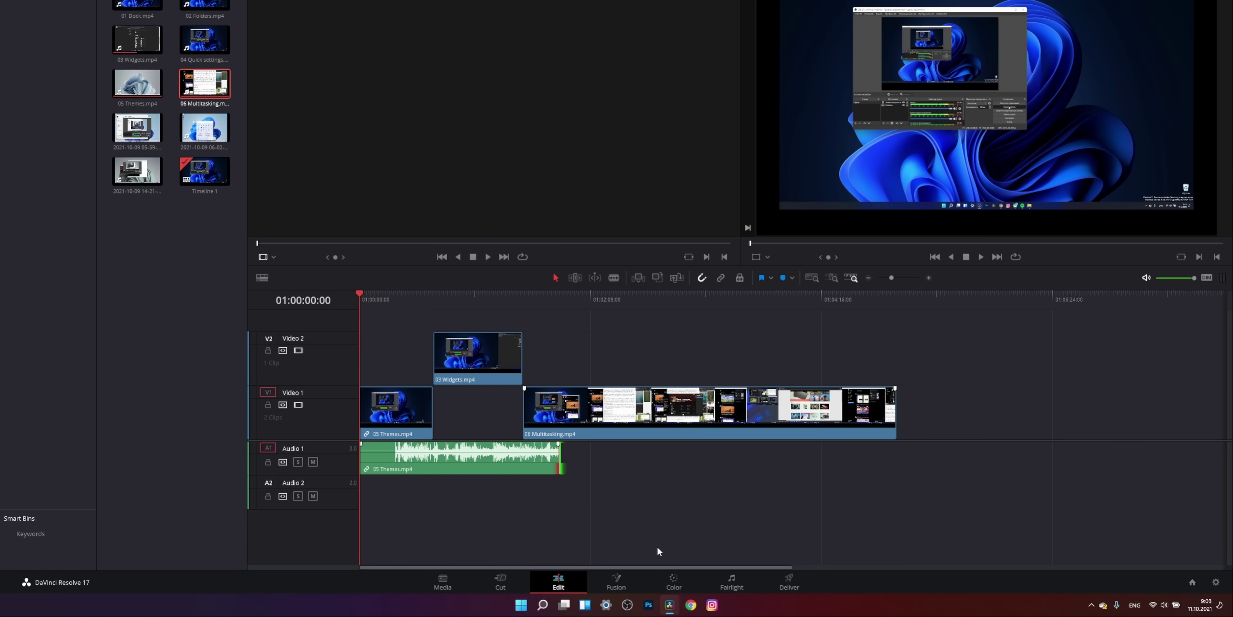
View the options for Рабочий стол 2 in Task View and move that desktop after Рабочий стол 3.
{"action": "left_click", "coordinate": [561, 606]}
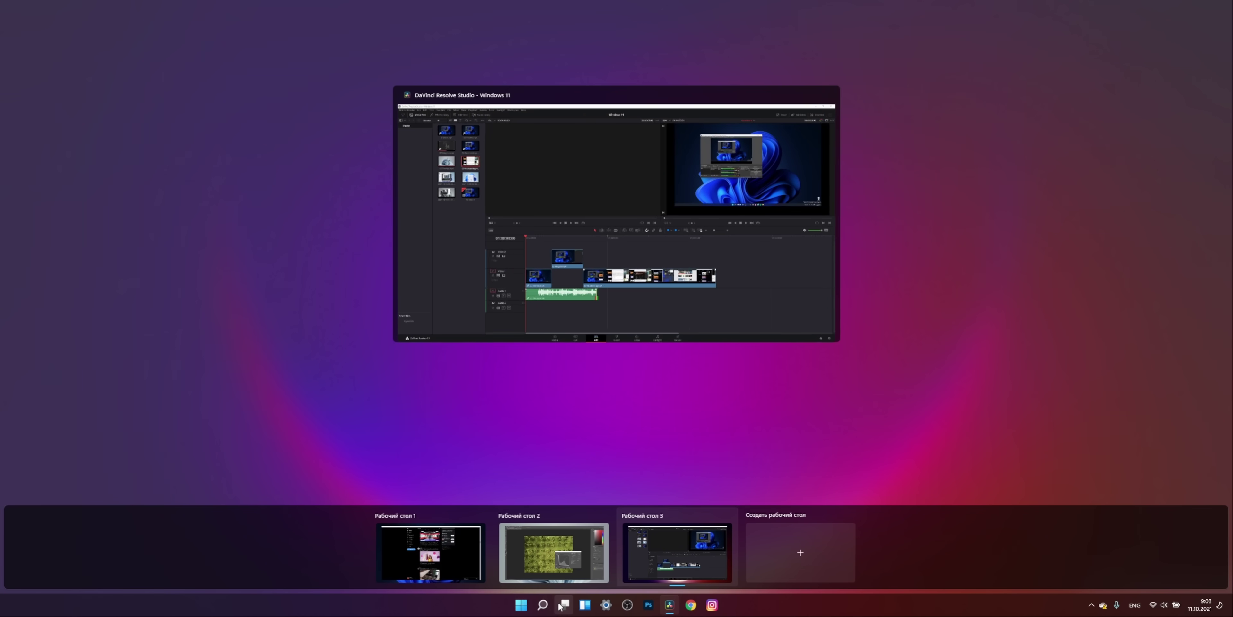
{"action": "right_click", "coordinate": [526, 512]}
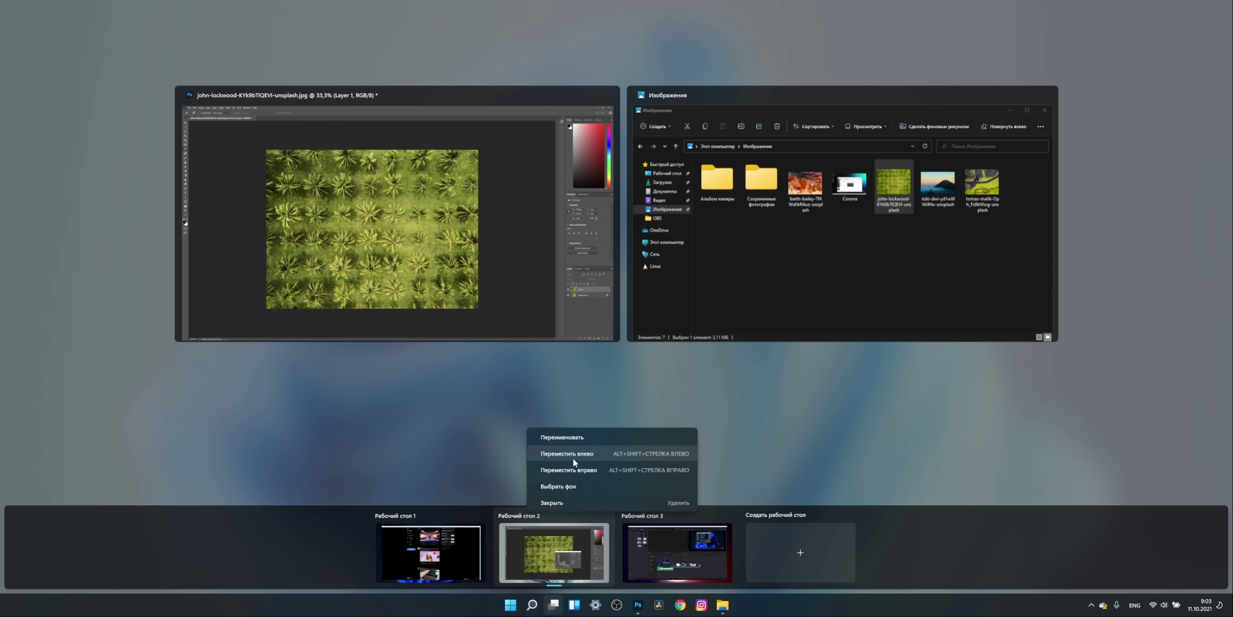
{"action": "left_click", "coordinate": [570, 524]}
{"action": "left_click_drag", "start_coordinate": [569, 525], "coordinate": [651, 523]}
Open the options of the Photoshop desktop in third place and choose to select its background.
{"action": "right_click", "coordinate": [657, 510]}
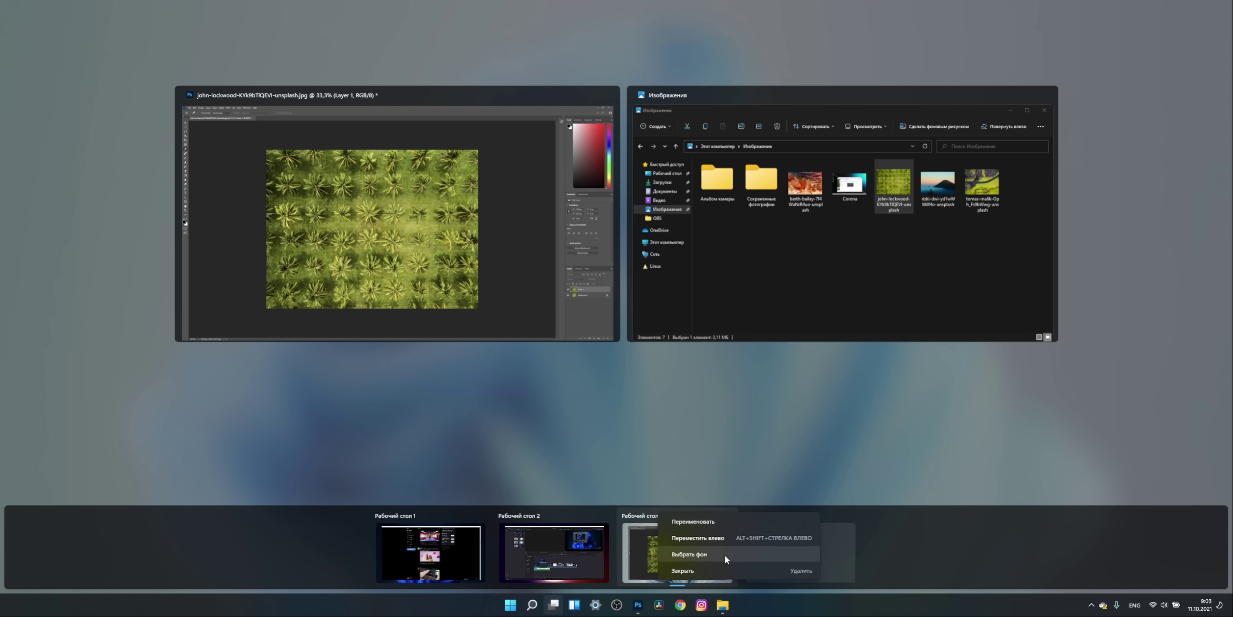
{"action": "left_click", "coordinate": [721, 544]}
{"action": "left_click", "coordinate": [628, 152]}
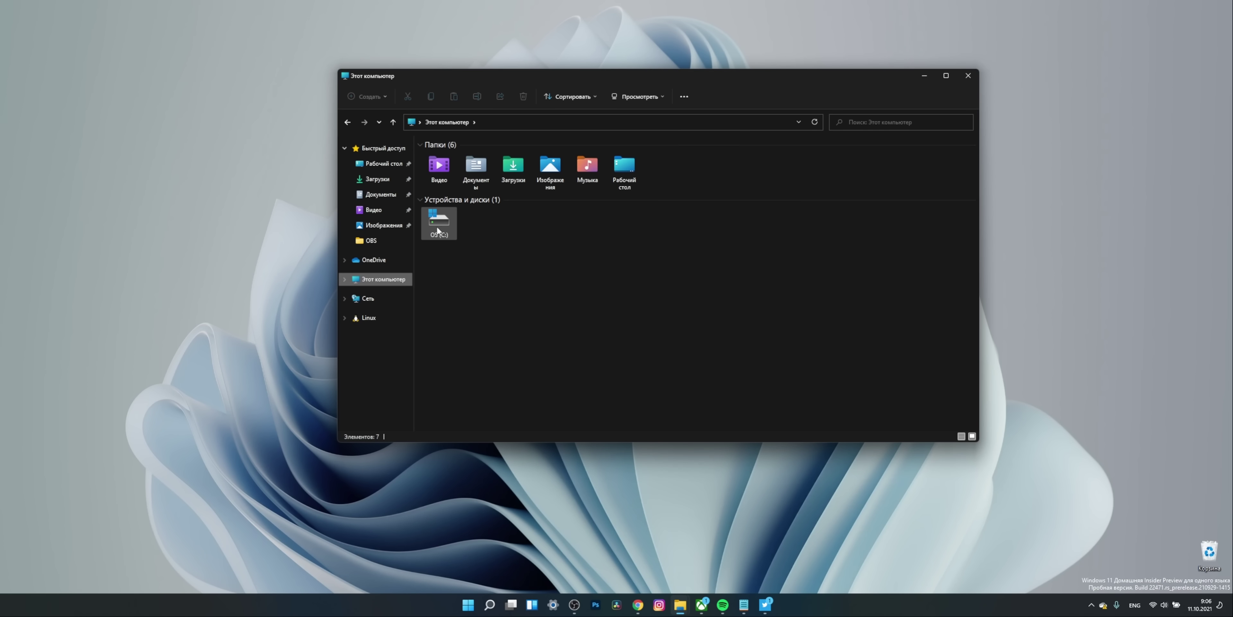
Select the Видео folder in Этот компьютер and open its context menu to examine the redesigned options.
{"action": "mouse_move", "coordinate": [436, 220]}
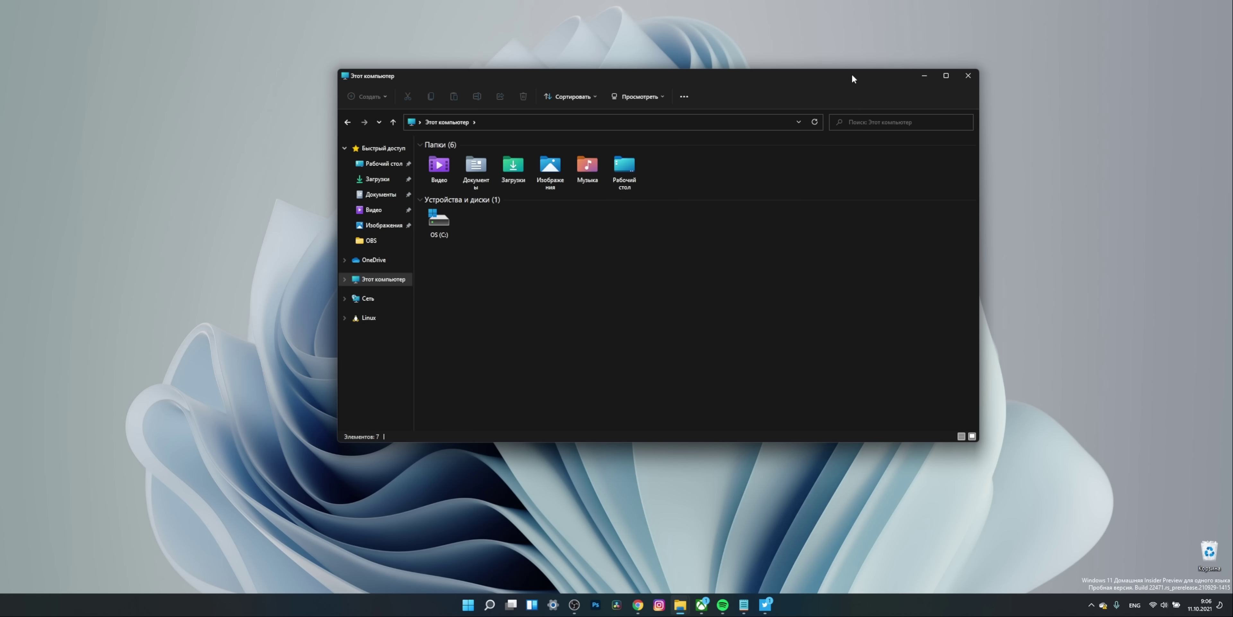
{"action": "left_click", "coordinate": [432, 168]}
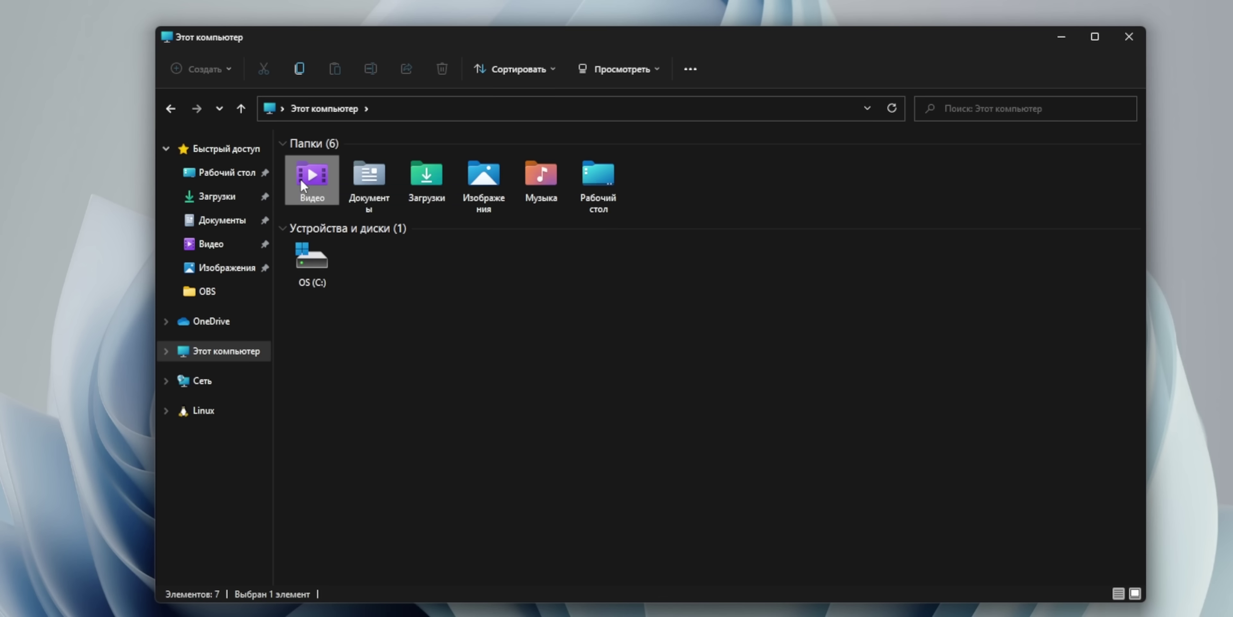
{"action": "right_click", "coordinate": [302, 185]}
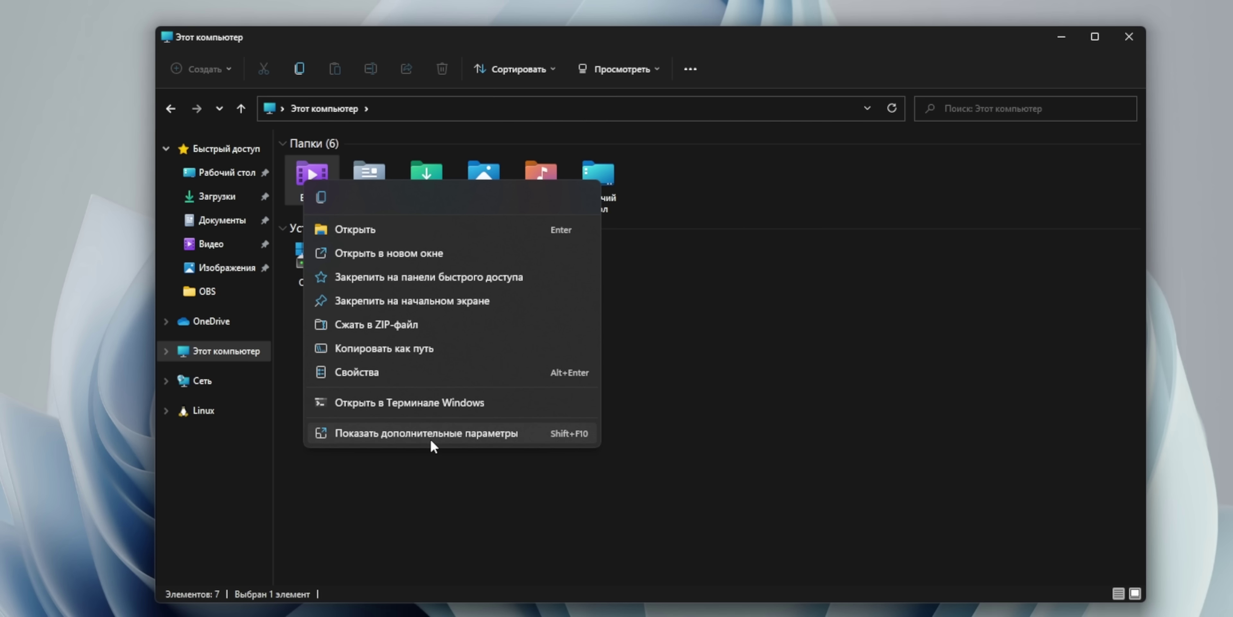
Examine the additional context options of the Видео folder, and view the display options for Быстрый доступ.
{"action": "left_click", "coordinate": [470, 437]}
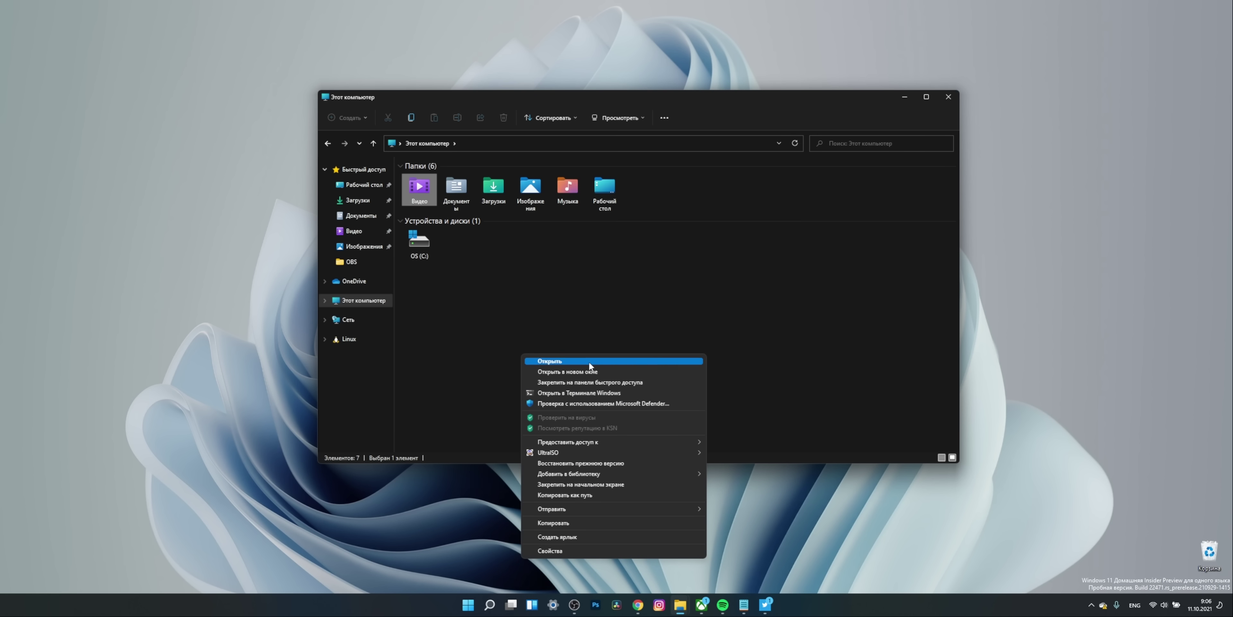
{"action": "left_click", "coordinate": [591, 329]}
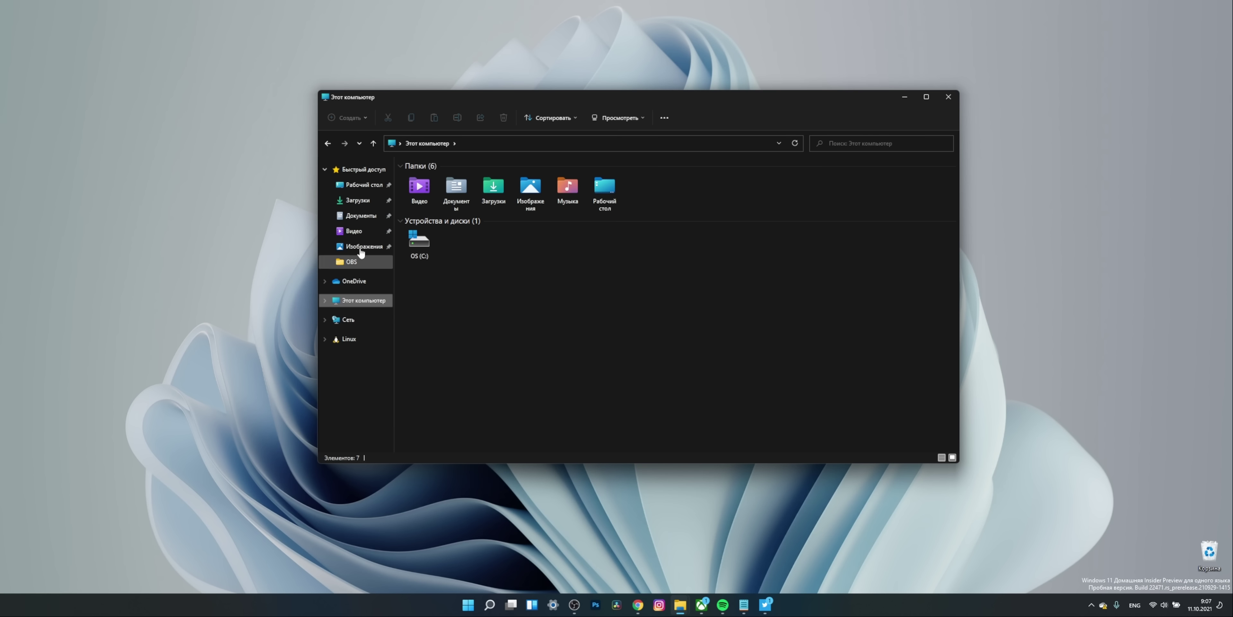
{"action": "left_click", "coordinate": [359, 170]}
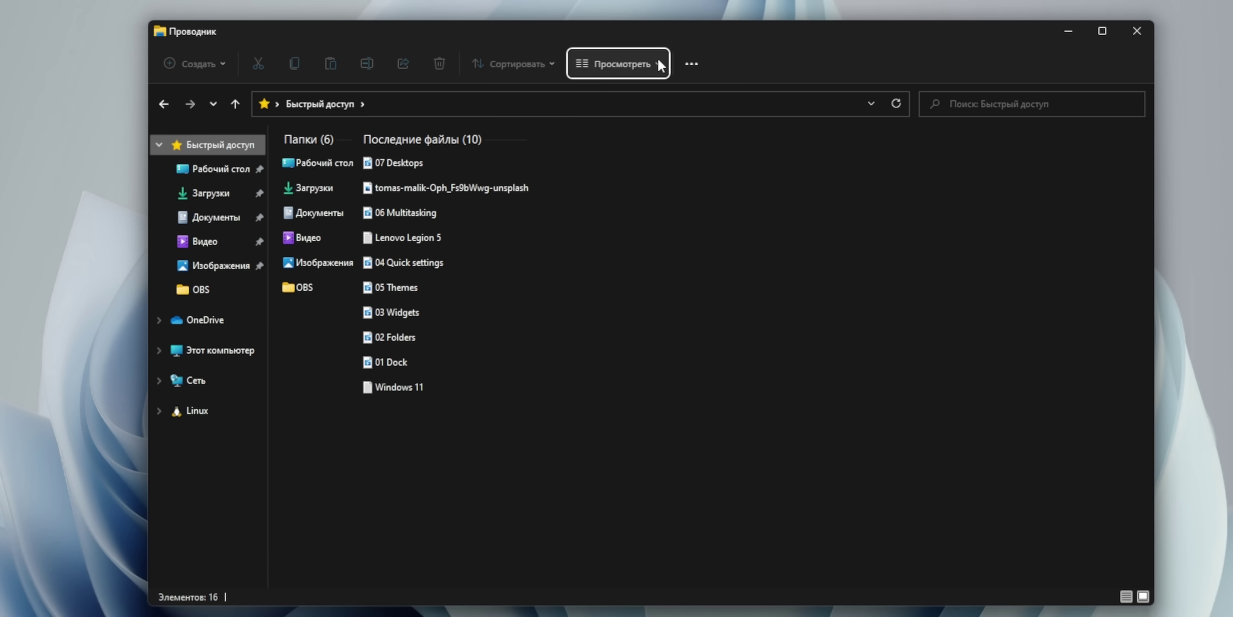
{"action": "left_click", "coordinate": [642, 116]}
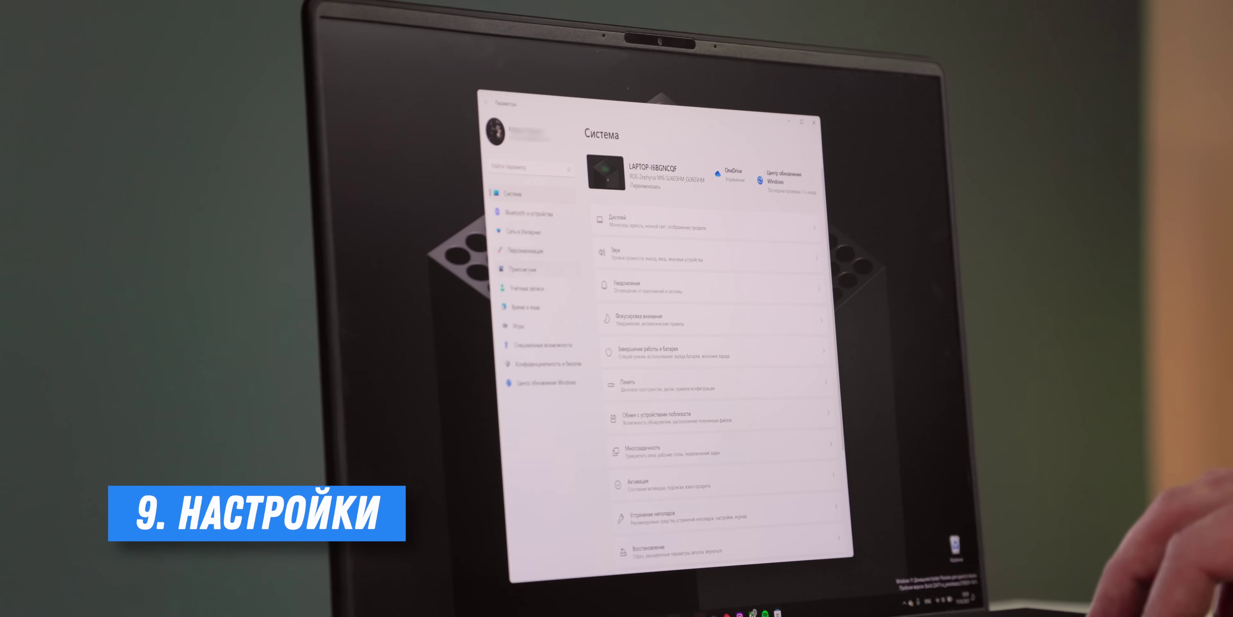
Browse the Персонализация, Bluetooth и устройства, Сеть и Интернет and Приложения categories in Параметры, and return to Система.
{"action": "left_click", "coordinate": [525, 250]}
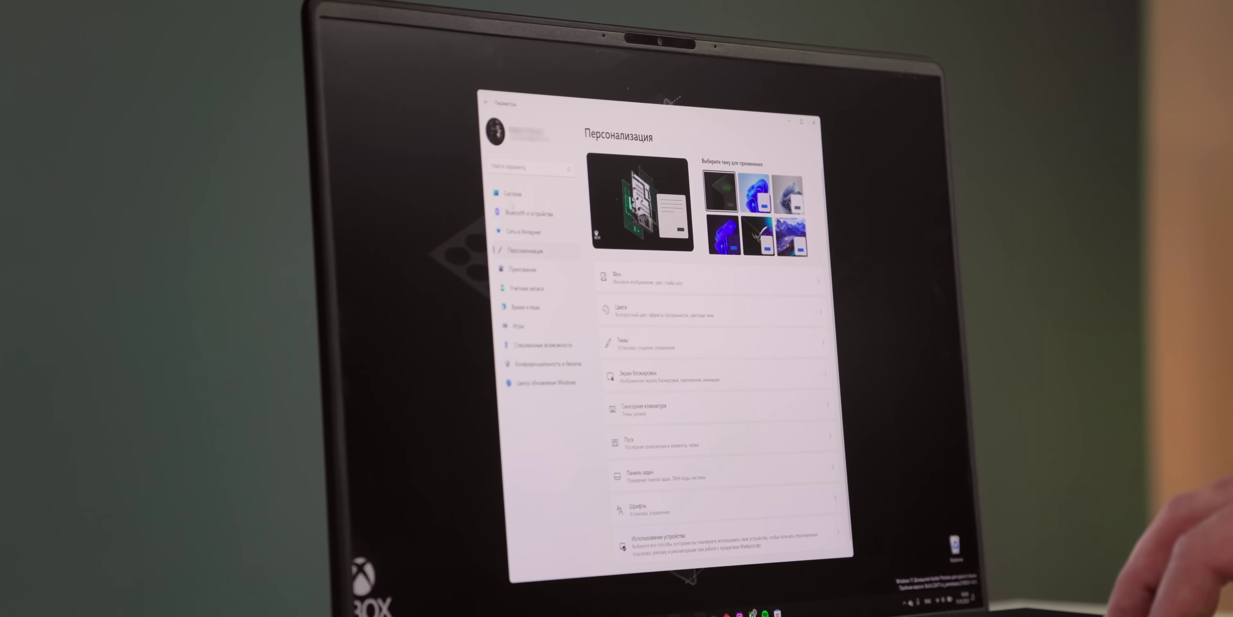
{"action": "left_click", "coordinate": [512, 194]}
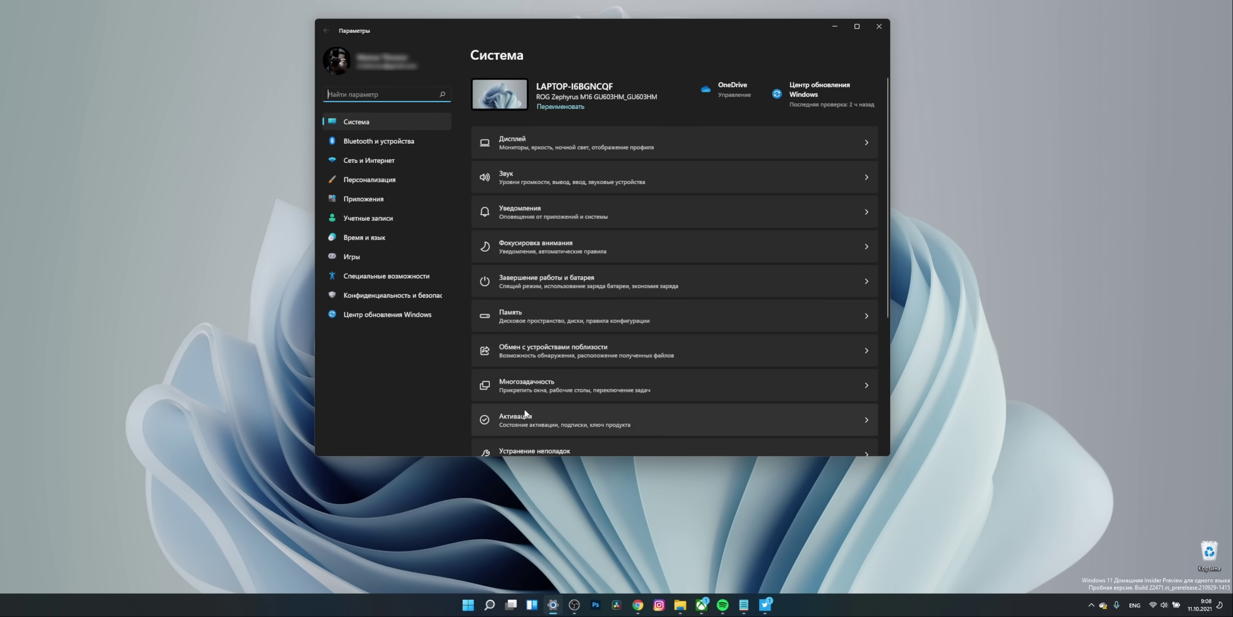
{"action": "left_click", "coordinate": [391, 143]}
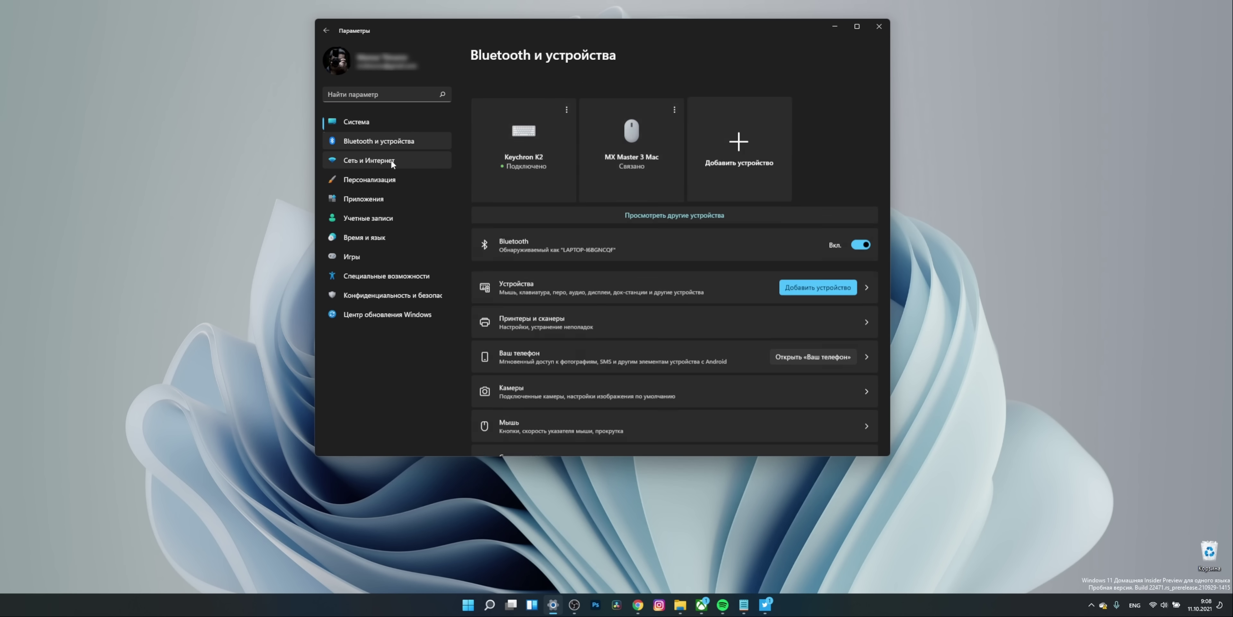
{"action": "left_click", "coordinate": [390, 167]}
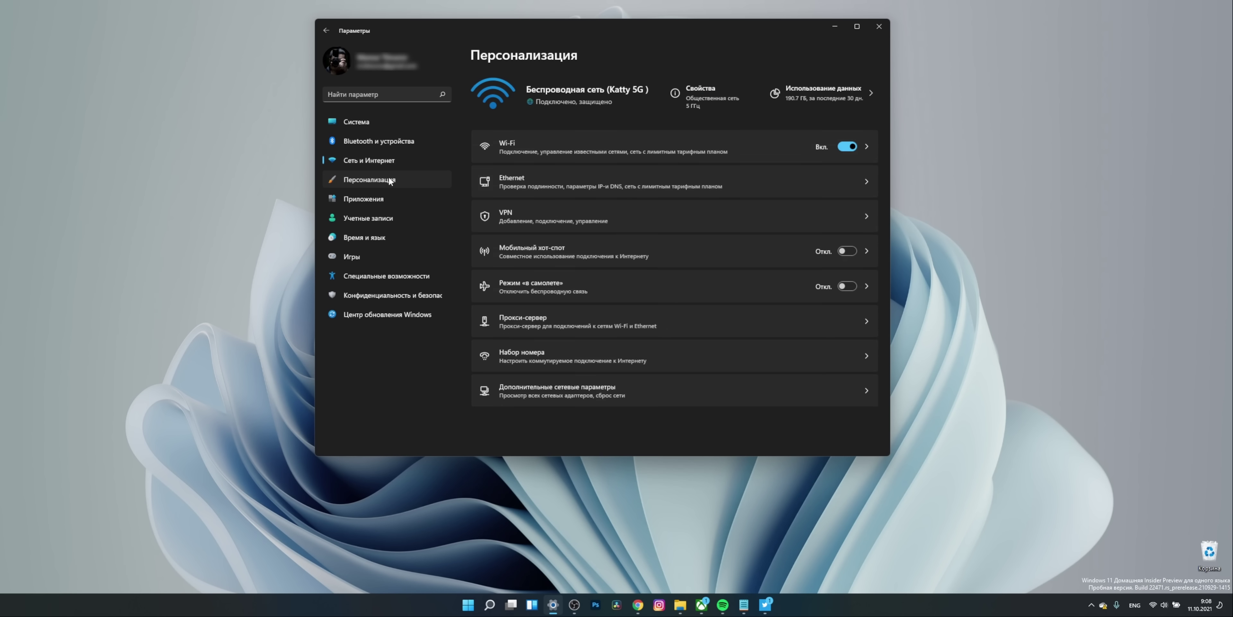
{"action": "left_click", "coordinate": [388, 178]}
{"action": "left_click", "coordinate": [381, 198]}
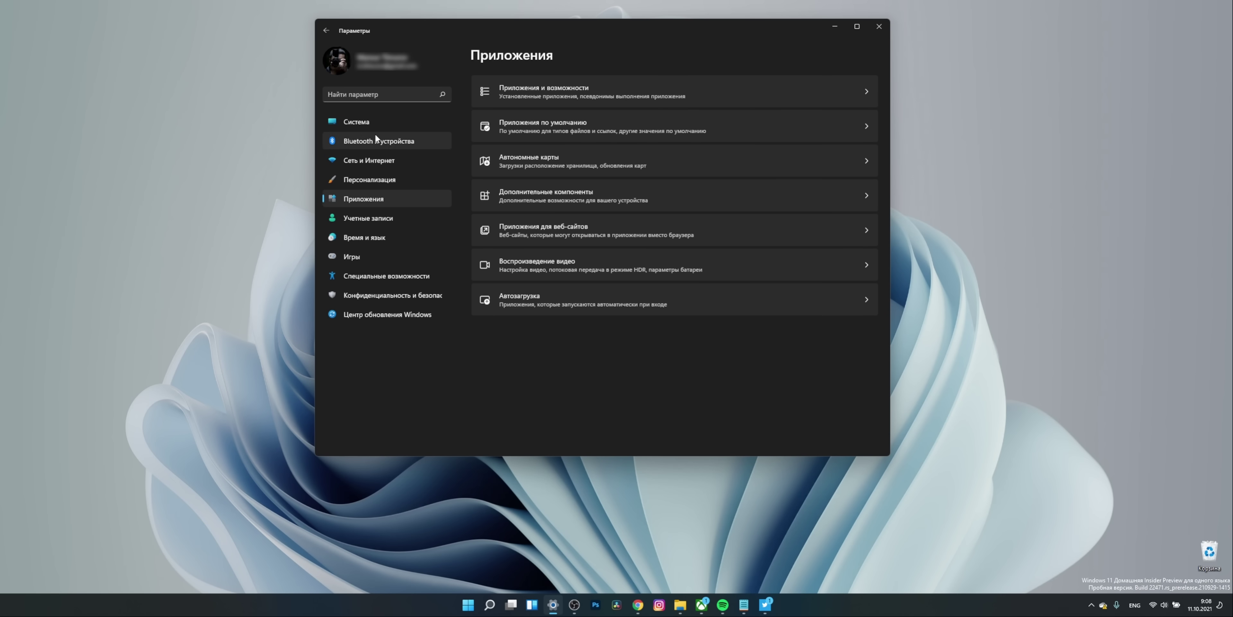
{"action": "left_click", "coordinate": [374, 121]}
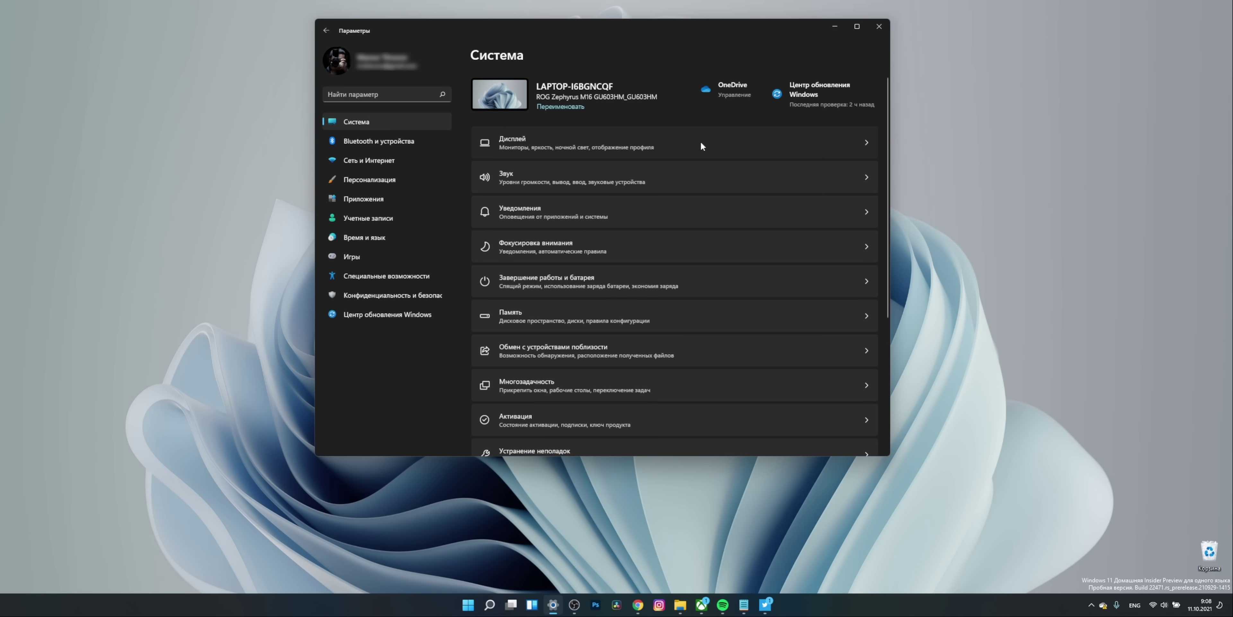
Open the Графика page within the Дисплей settings and start browsing for a Классическое приложение to add.
{"action": "left_click", "coordinate": [695, 144]}
{"action": "scroll", "coordinate": [612, 241], "scroll_direction": "down", "scroll_amount": 1}
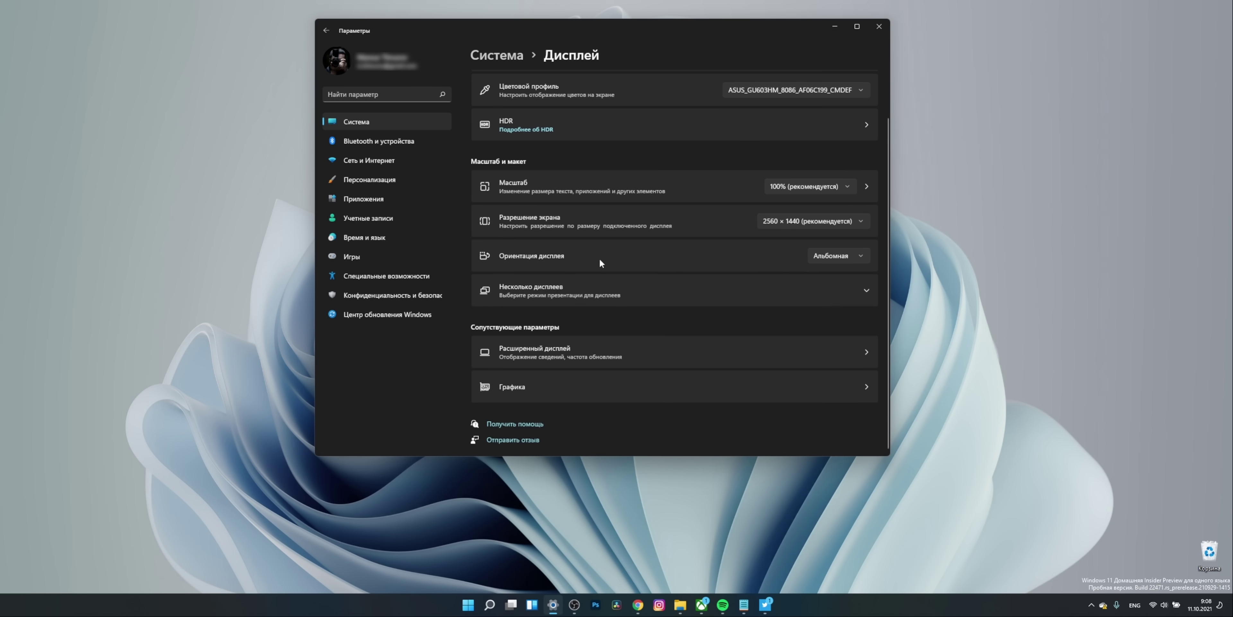
{"action": "left_click", "coordinate": [798, 385]}
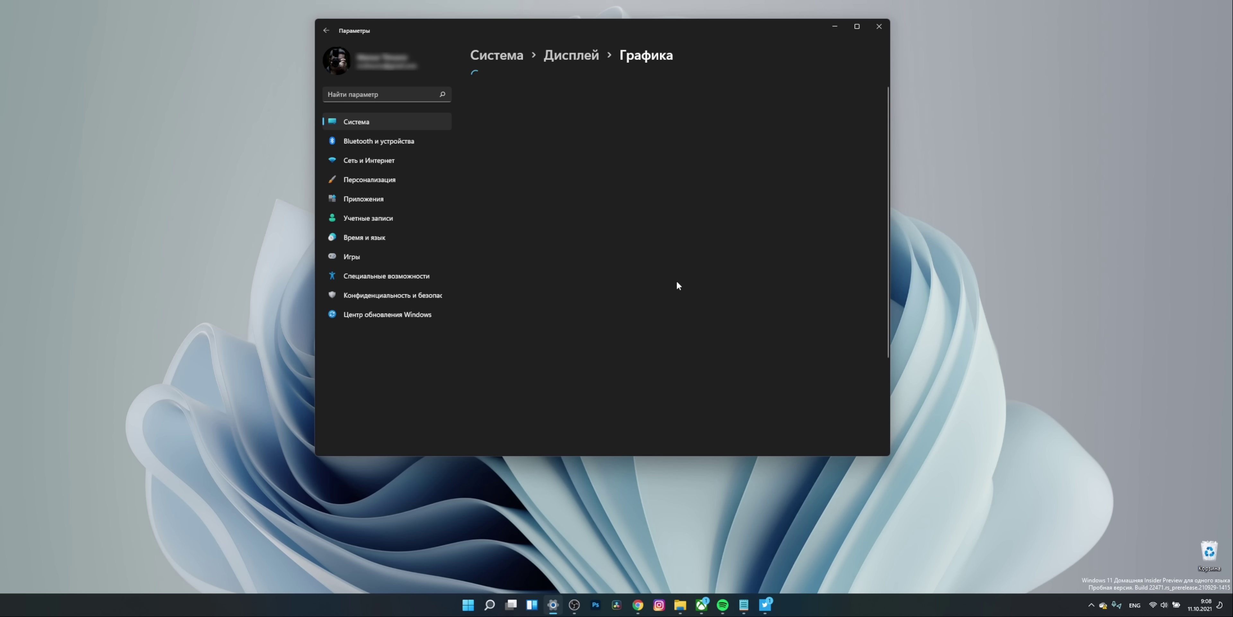
{"action": "scroll", "coordinate": [632, 244], "scroll_direction": "down", "scroll_amount": 1}
{"action": "scroll", "coordinate": [632, 243], "scroll_direction": "up", "scroll_amount": 1}
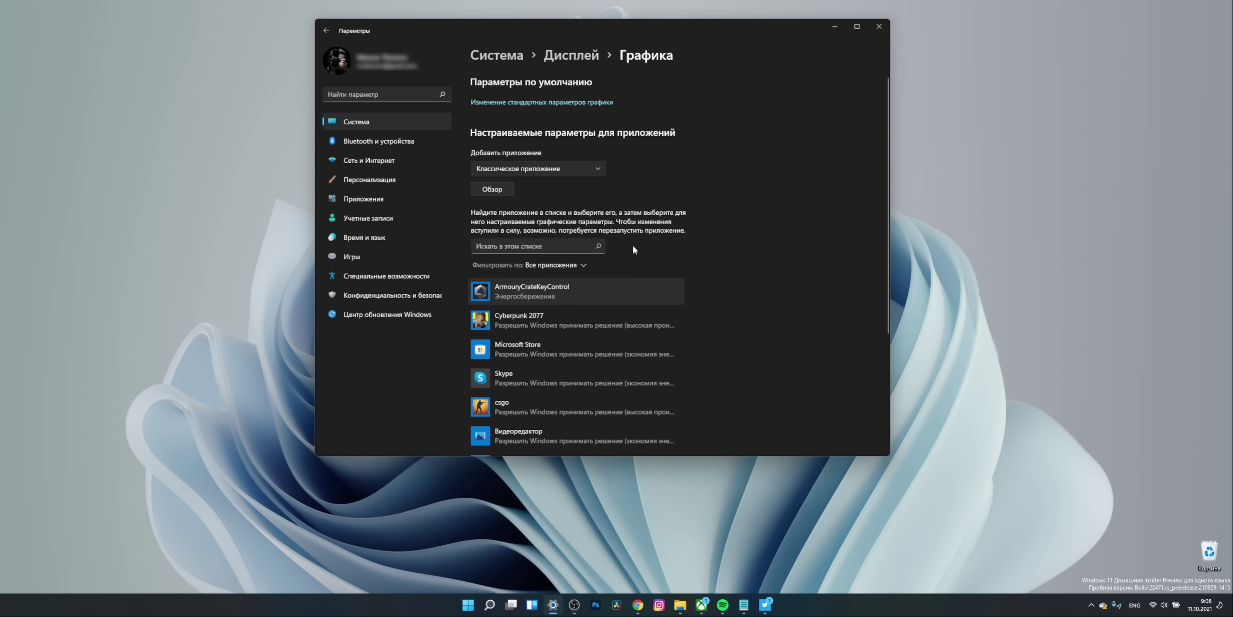
{"action": "left_click", "coordinate": [492, 189]}
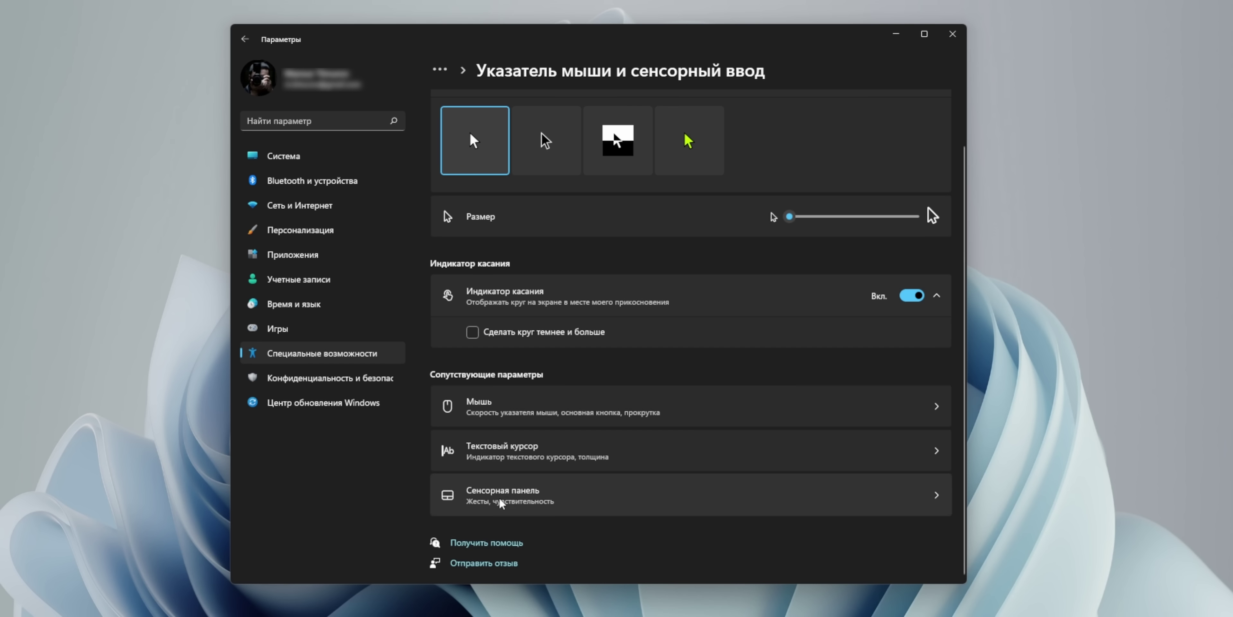
Open Дополнительные параметры мыши from the Мышь settings and move the properties dialog over the middle of the Параметры window.
{"action": "left_click", "coordinate": [598, 415]}
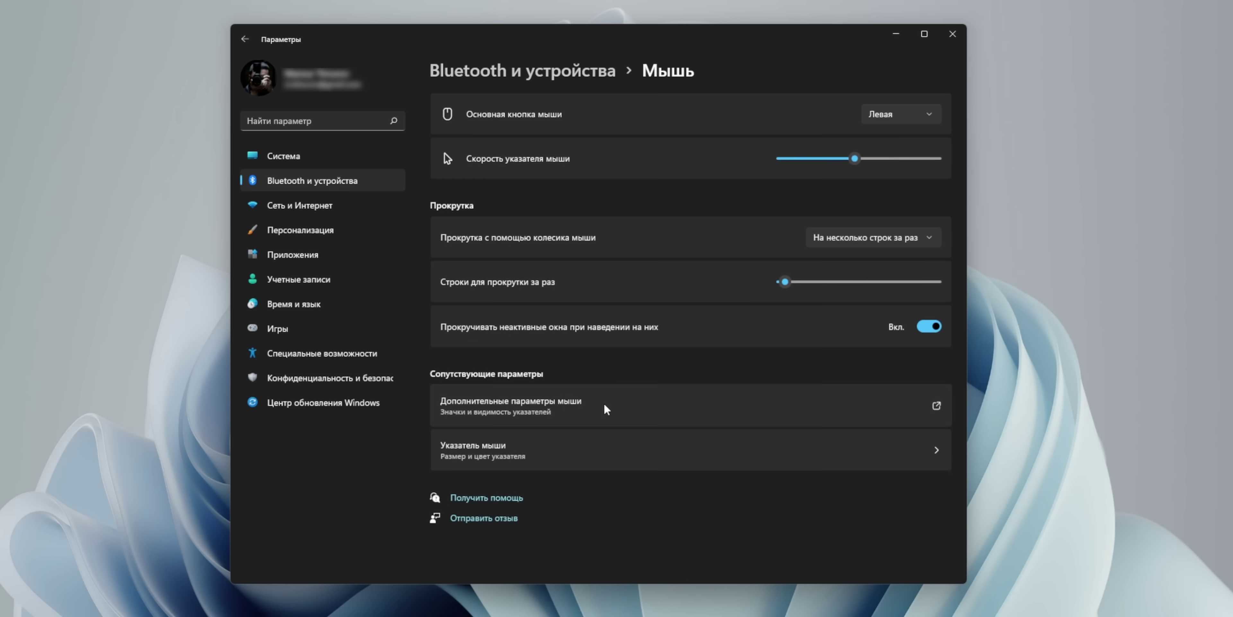
{"action": "left_click", "coordinate": [567, 409]}
{"action": "left_click_drag", "start_coordinate": [165, 134], "coordinate": [657, 173]}
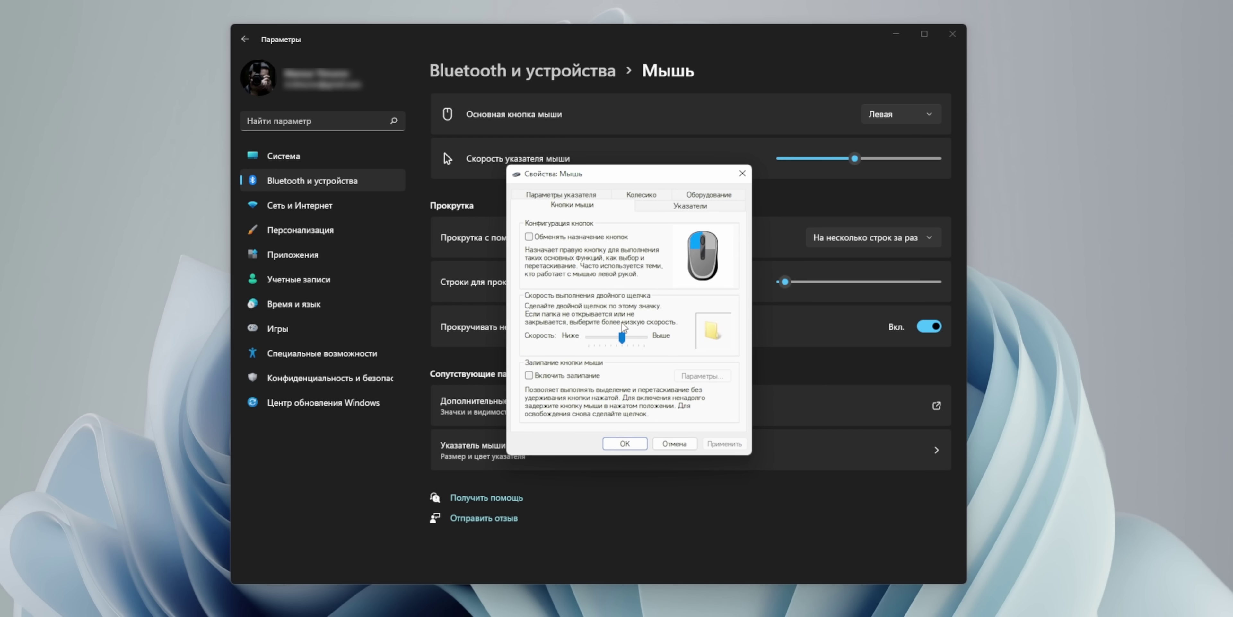
Look through the wheel, button, hardware, pointer and pointer-option pages of the mouse properties, and close the dialog with its settings accepted.
{"action": "left_click", "coordinate": [641, 208]}
{"action": "left_click", "coordinate": [642, 195]}
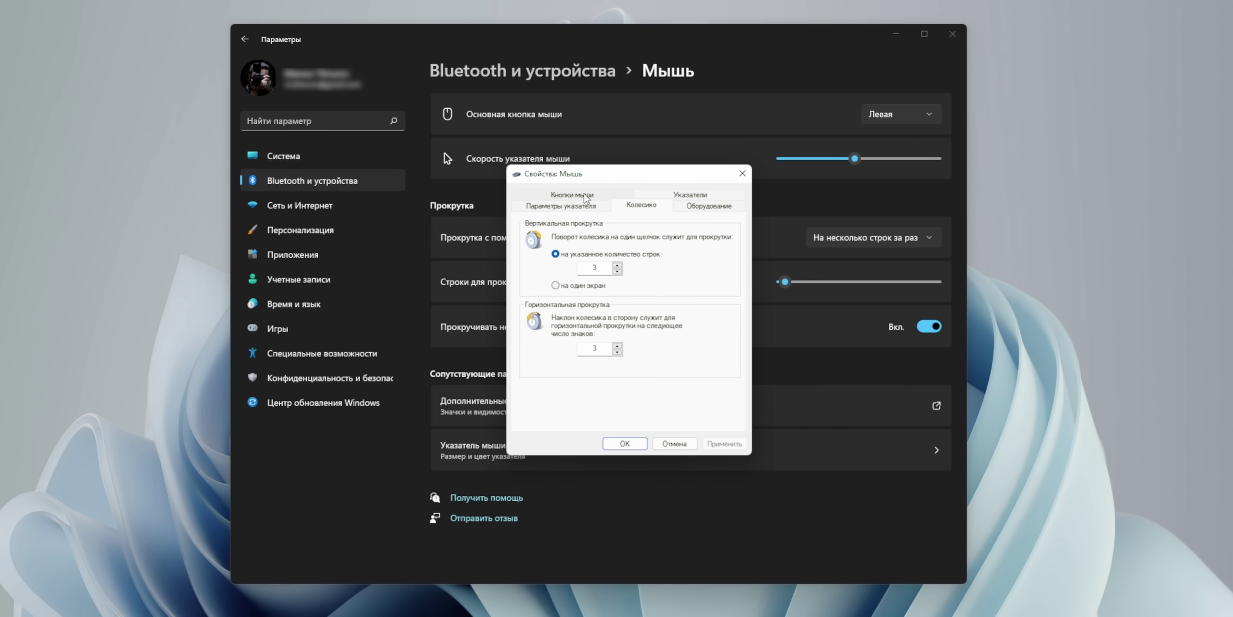
{"action": "left_click", "coordinate": [572, 205]}
{"action": "left_click", "coordinate": [703, 206]}
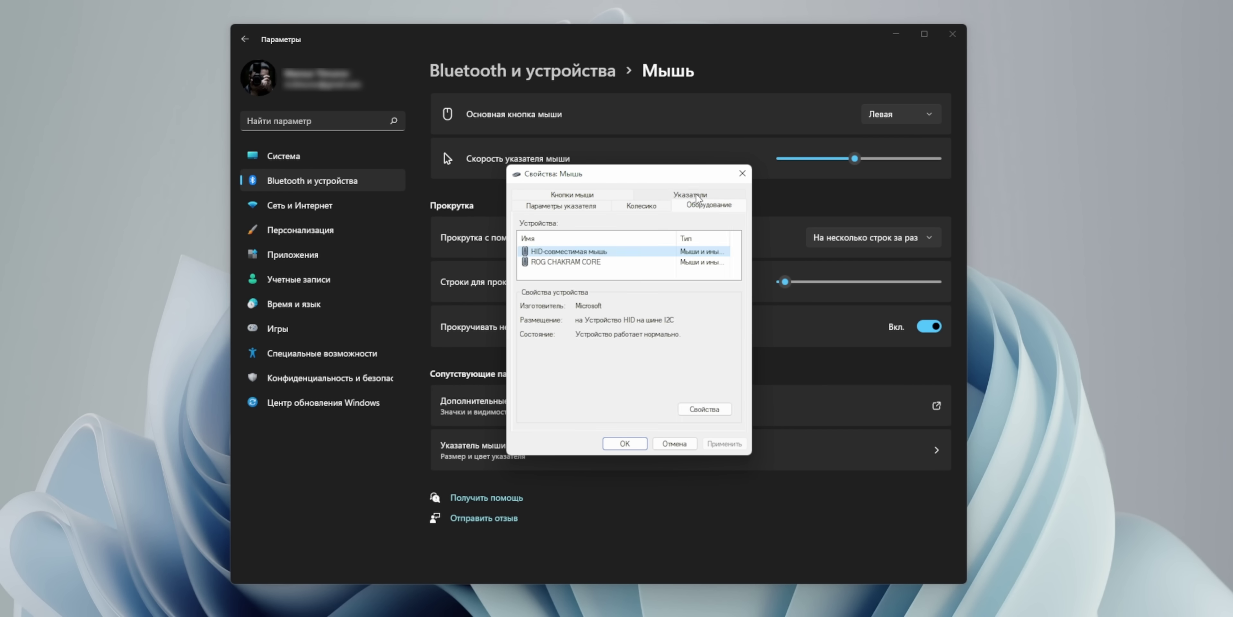
{"action": "left_click", "coordinate": [690, 194]}
{"action": "left_click", "coordinate": [641, 195]}
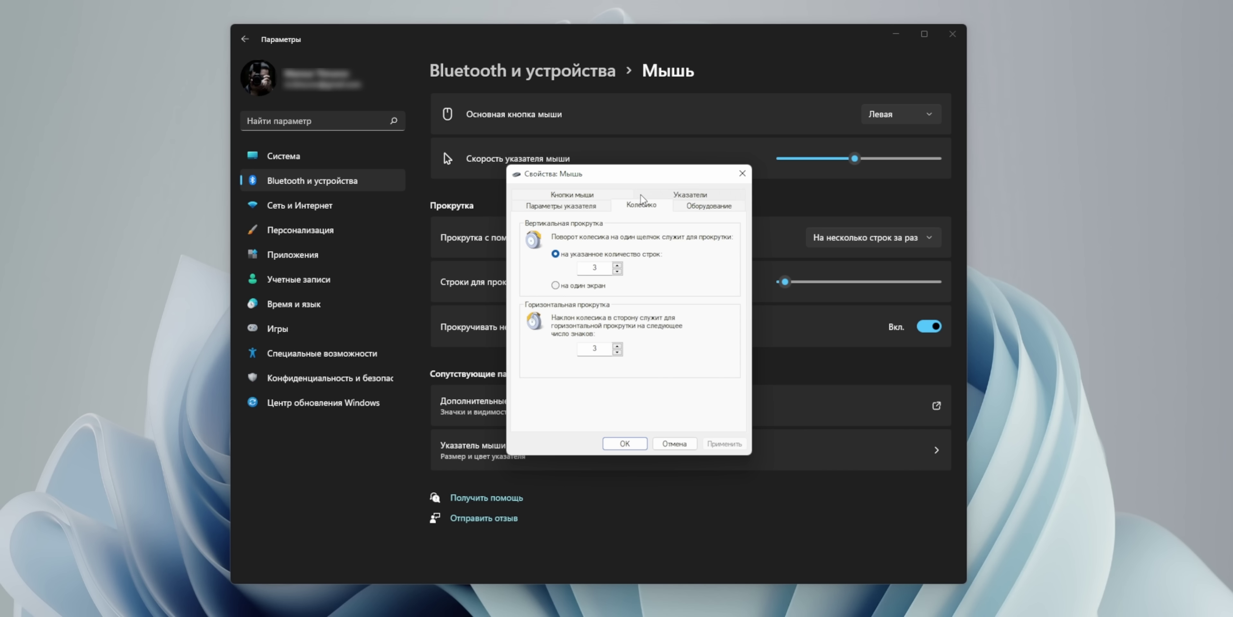
{"action": "left_click", "coordinate": [593, 207]}
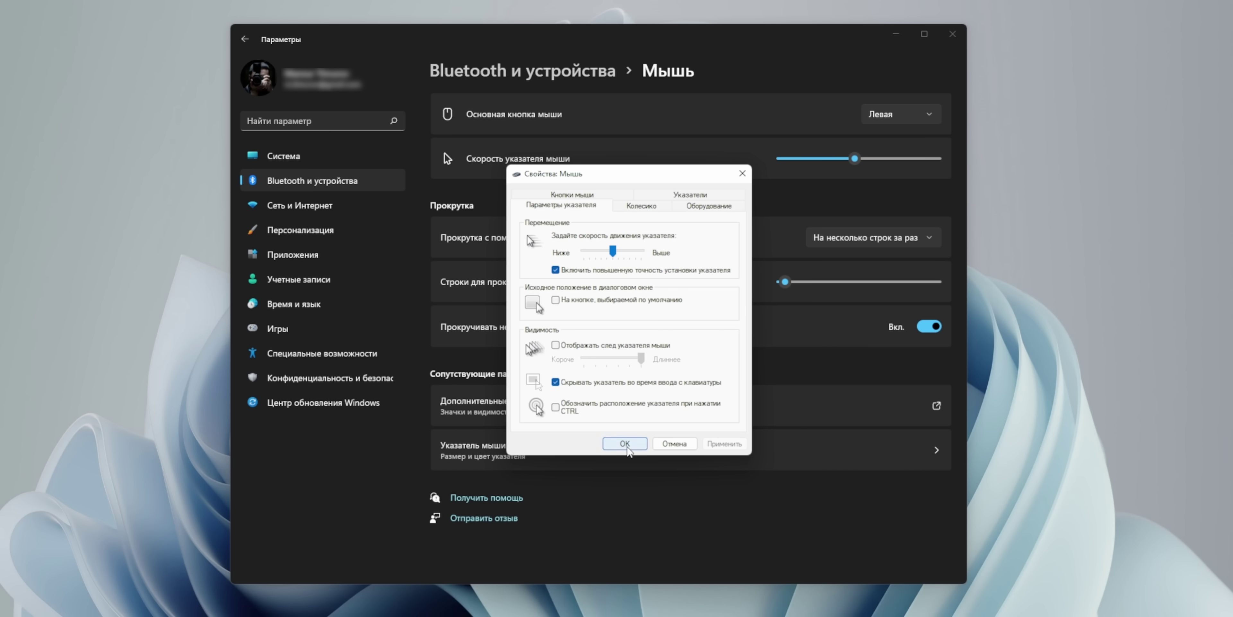
{"action": "left_click", "coordinate": [638, 444]}
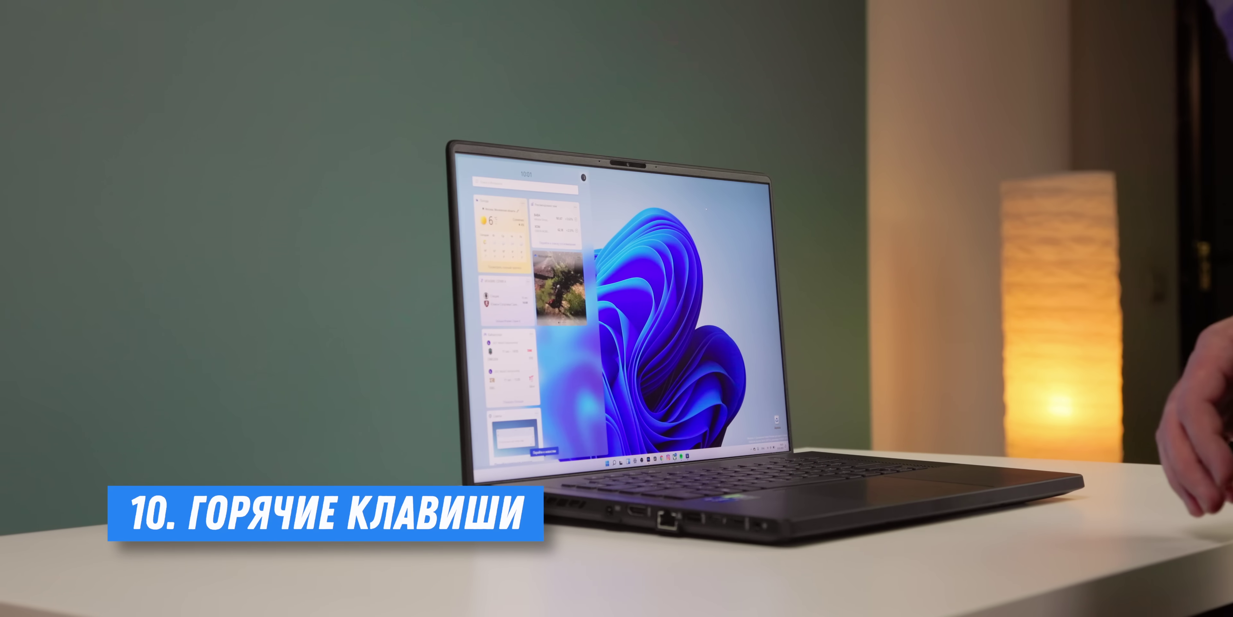
Show the widgets board over the desktop and hide it again.
{"action": "key", "text": "super+w"}
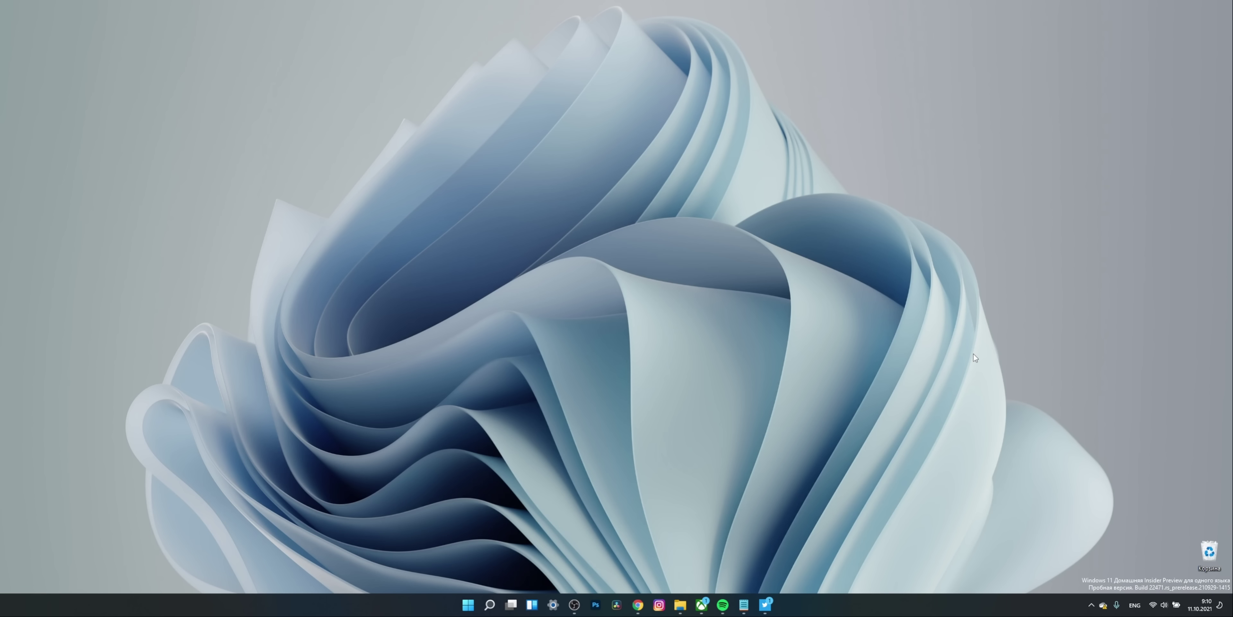
{"action": "key", "text": "super+w"}
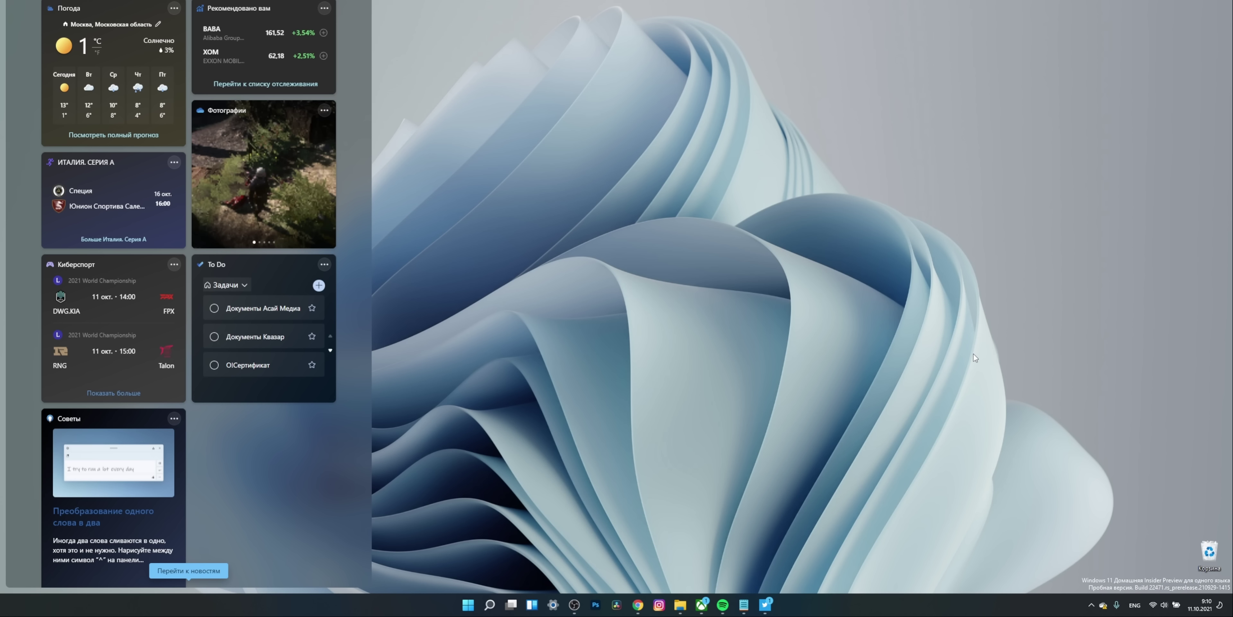
{"action": "key", "text": "super+w"}
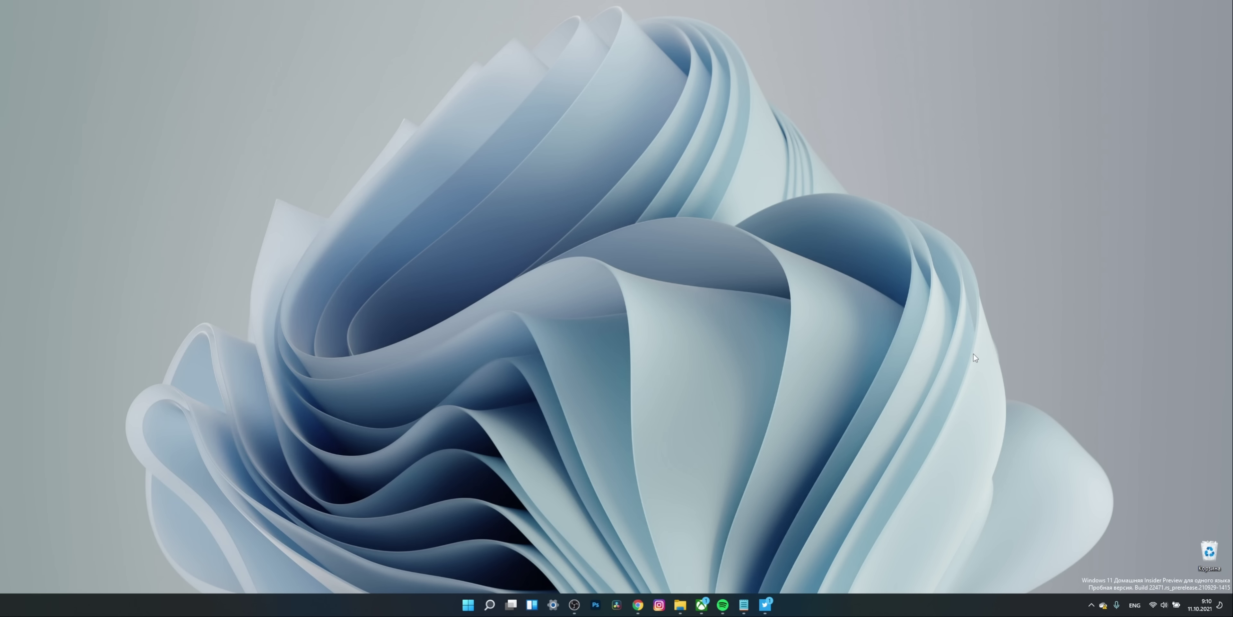
Show and hide the quick settings twice, and view the notification centre with its calendar before closing it.
{"action": "key", "text": "super+a"}
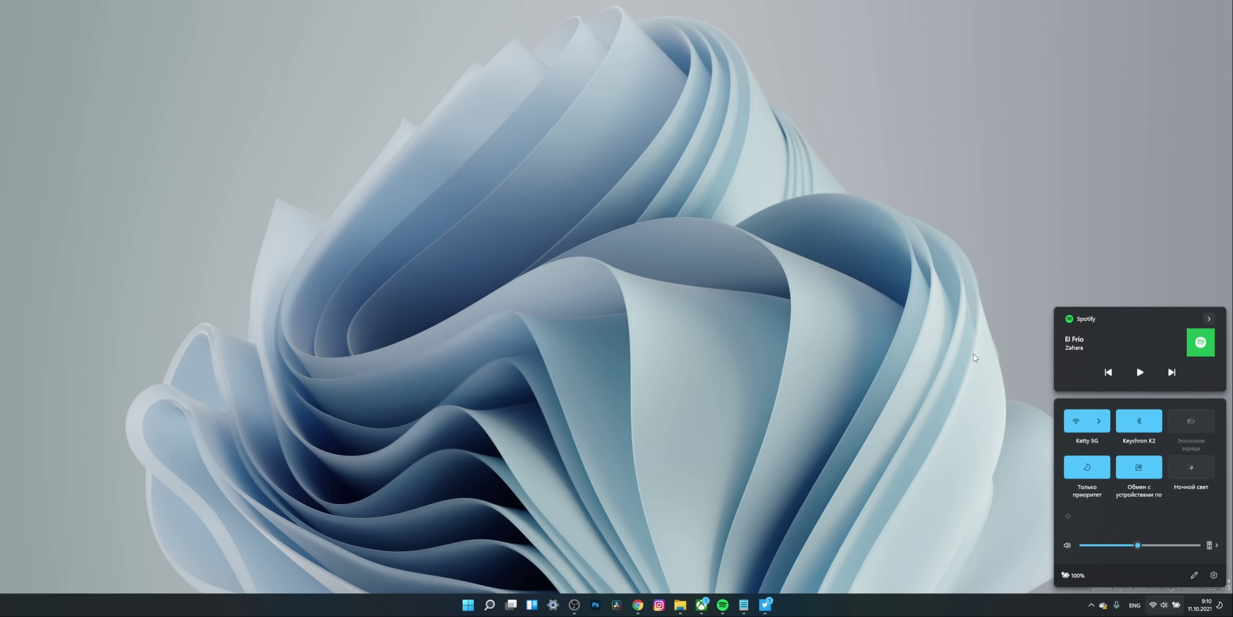
{"action": "key", "text": "super+a"}
{"action": "key", "text": "super+a"}
{"action": "key", "text": "super+a"}
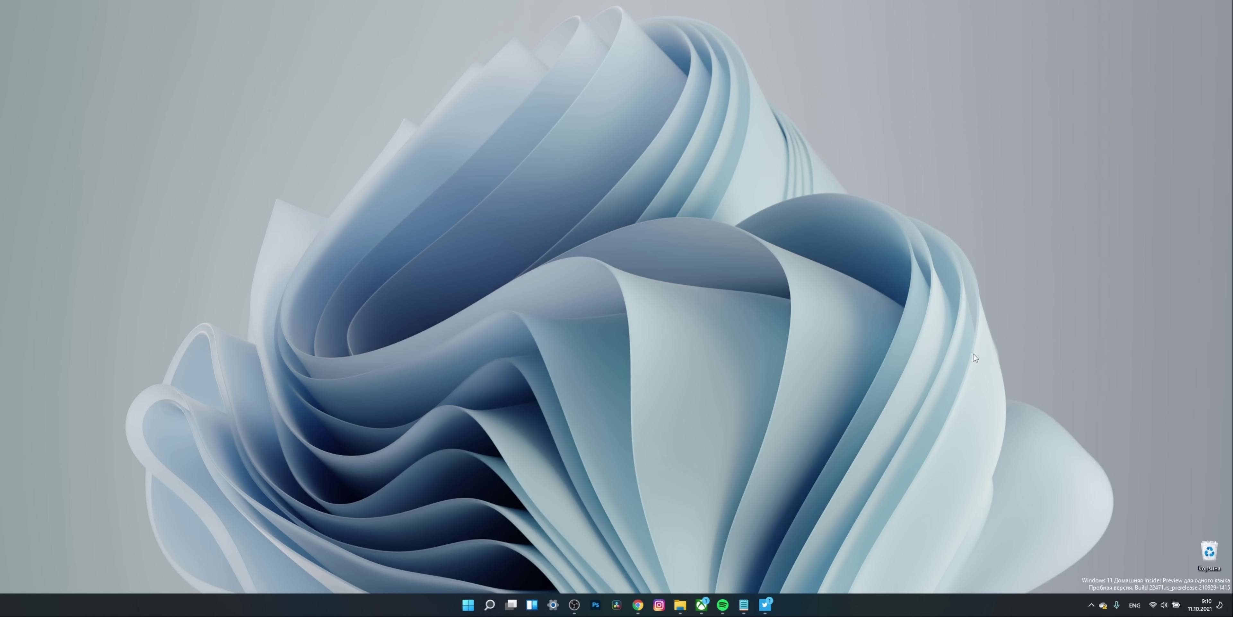
{"action": "key", "text": "super+n"}
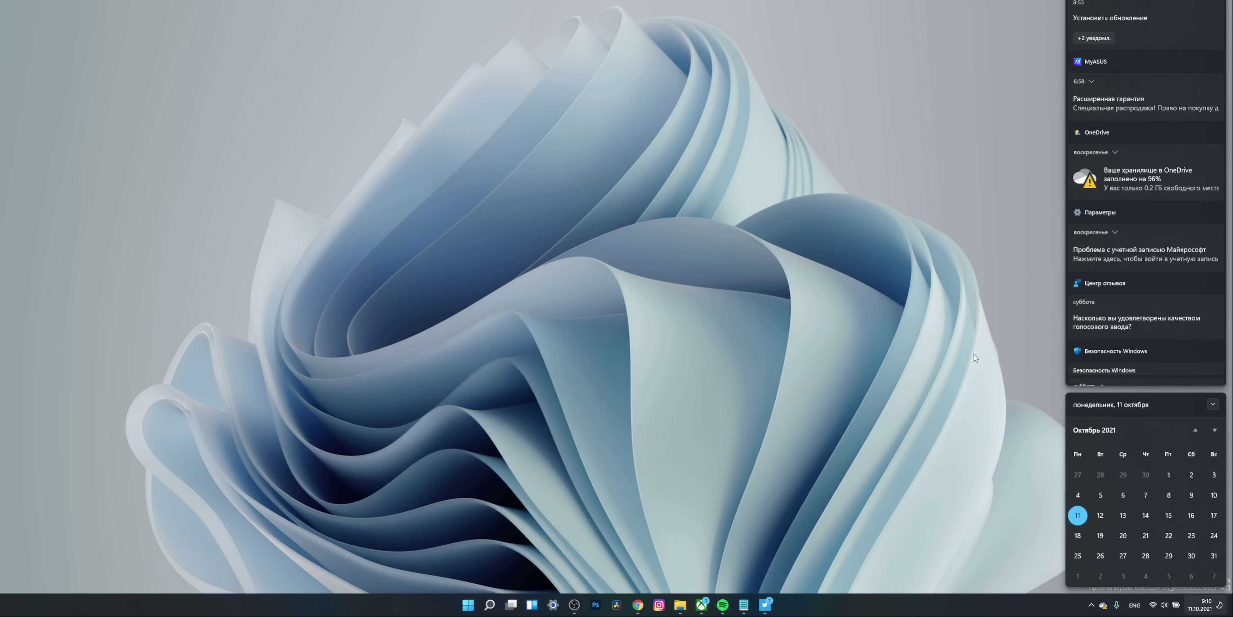
{"action": "key", "text": "super+n"}
Switch to the Twitter window, display its snap layout choices, and return to the bare desktop.
{"action": "key", "text": "alt+Tab"}
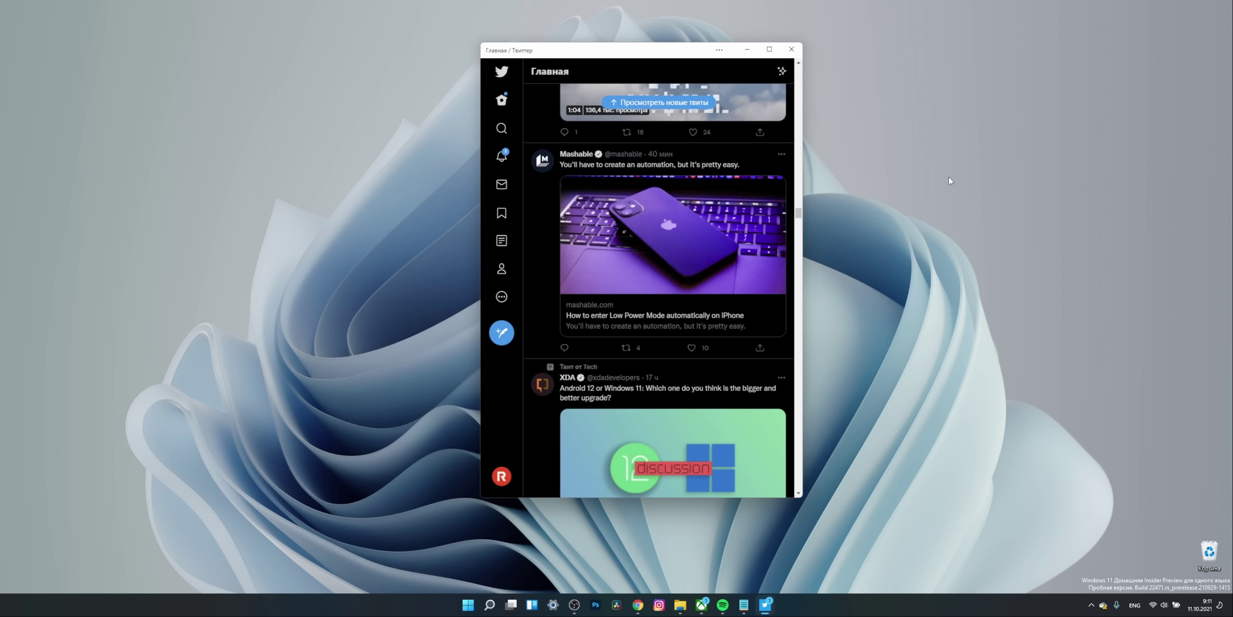
{"action": "key", "text": "super+z"}
{"action": "key", "text": "Escape"}
{"action": "key", "text": "super+z"}
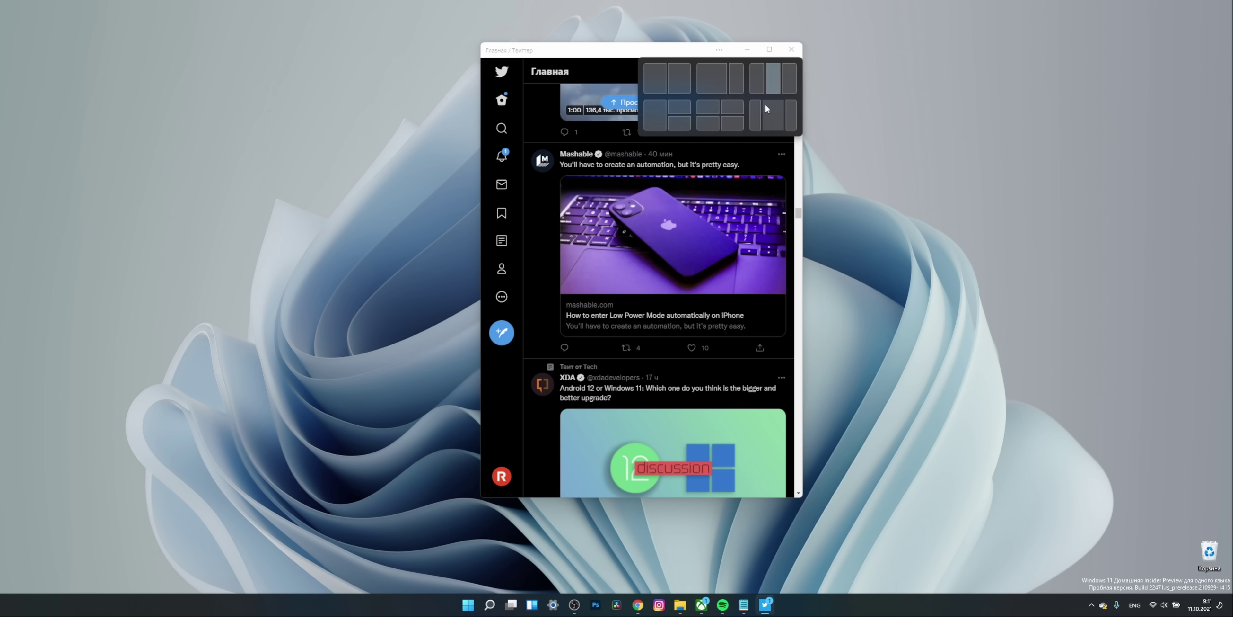
{"action": "key", "text": "super+d"}
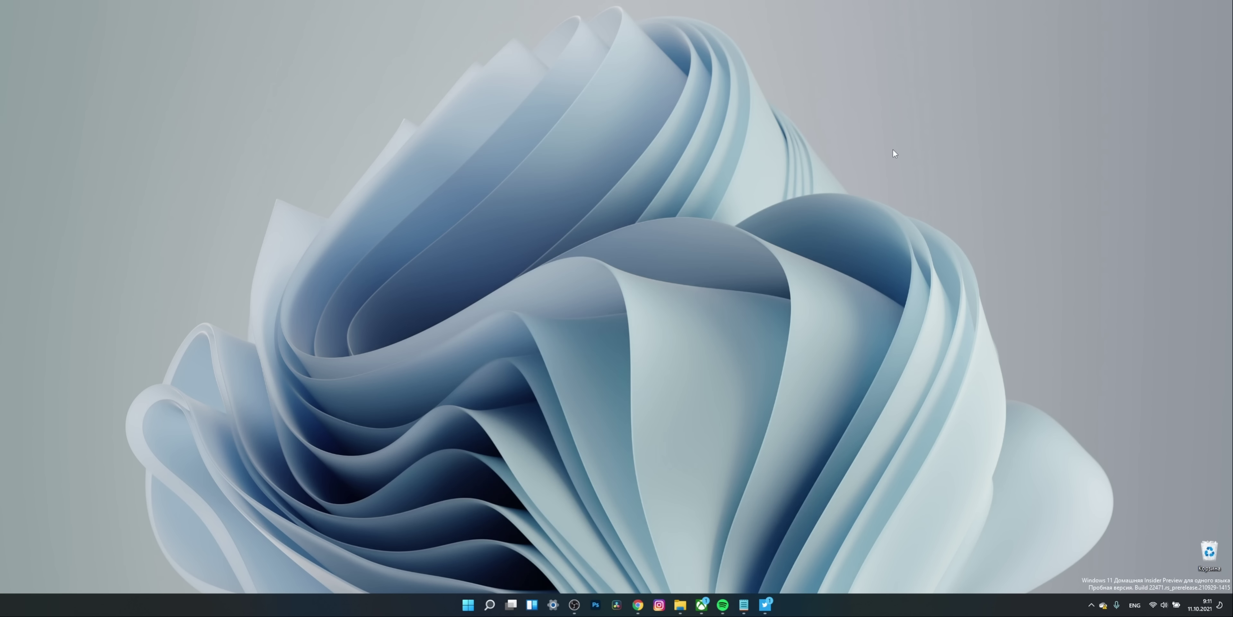
Open the Windows Chat window and start its initial setup.
{"action": "key", "text": "super+c"}
{"action": "left_click", "coordinate": [621, 545]}
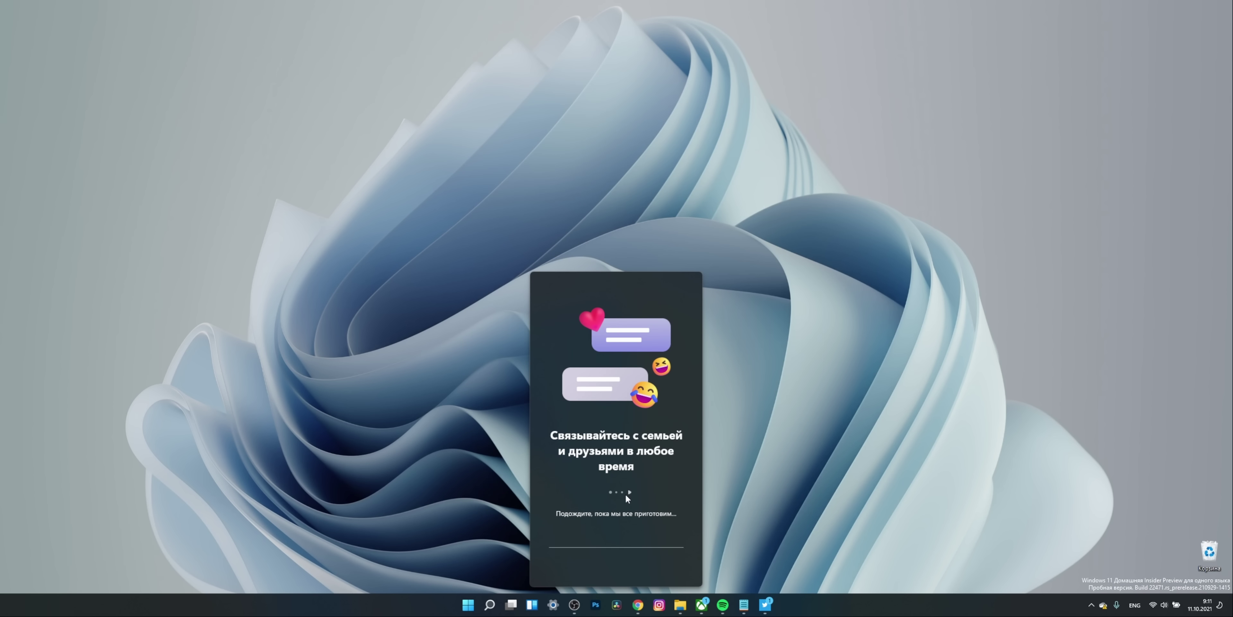
{"action": "left_click", "coordinate": [630, 492]}
{"action": "left_click", "coordinate": [630, 492]}
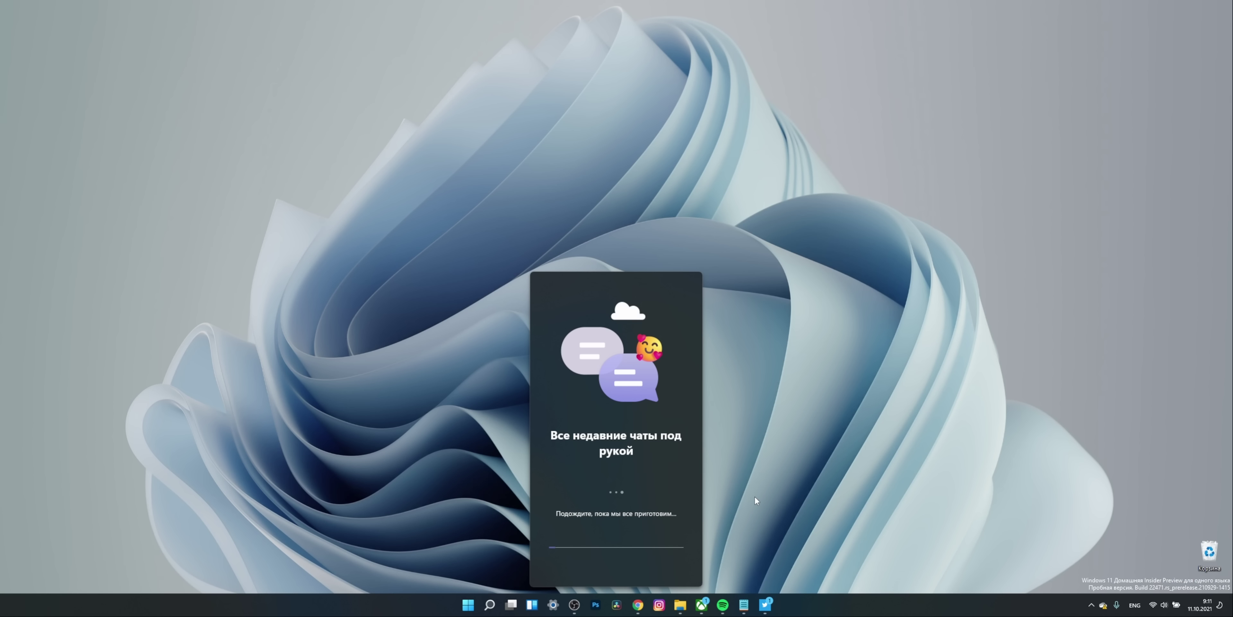
Show Windows search, and open Параметры before closing it to return to the desktop.
{"action": "key", "text": "super+s"}
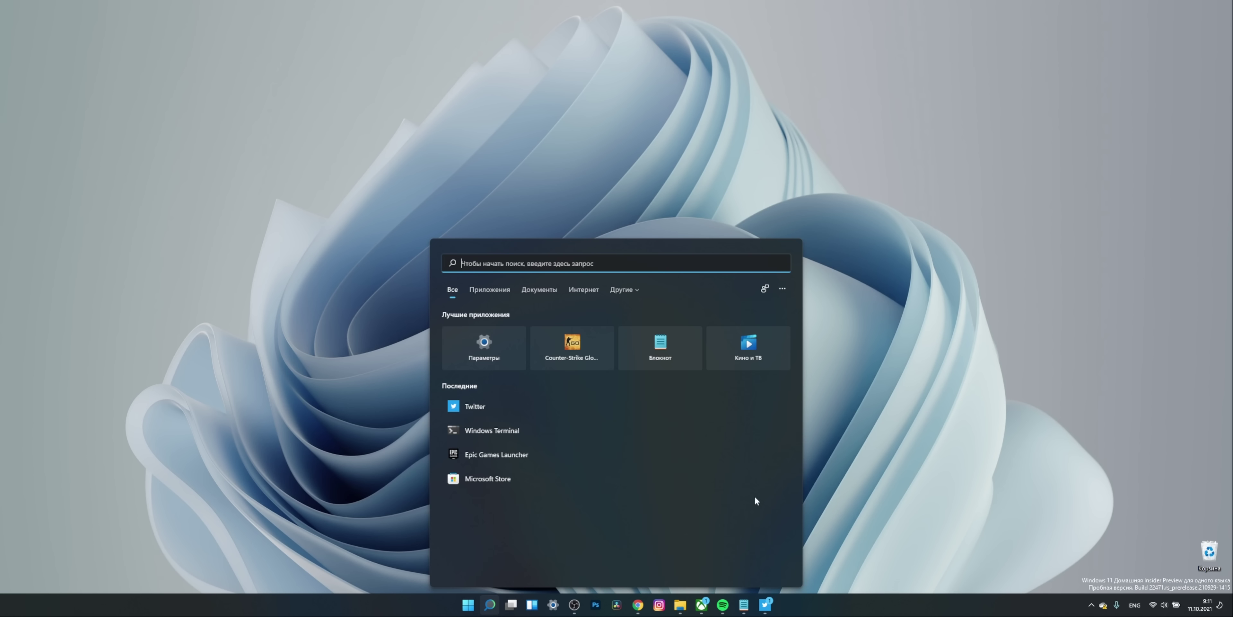
{"action": "key", "text": "super+i"}
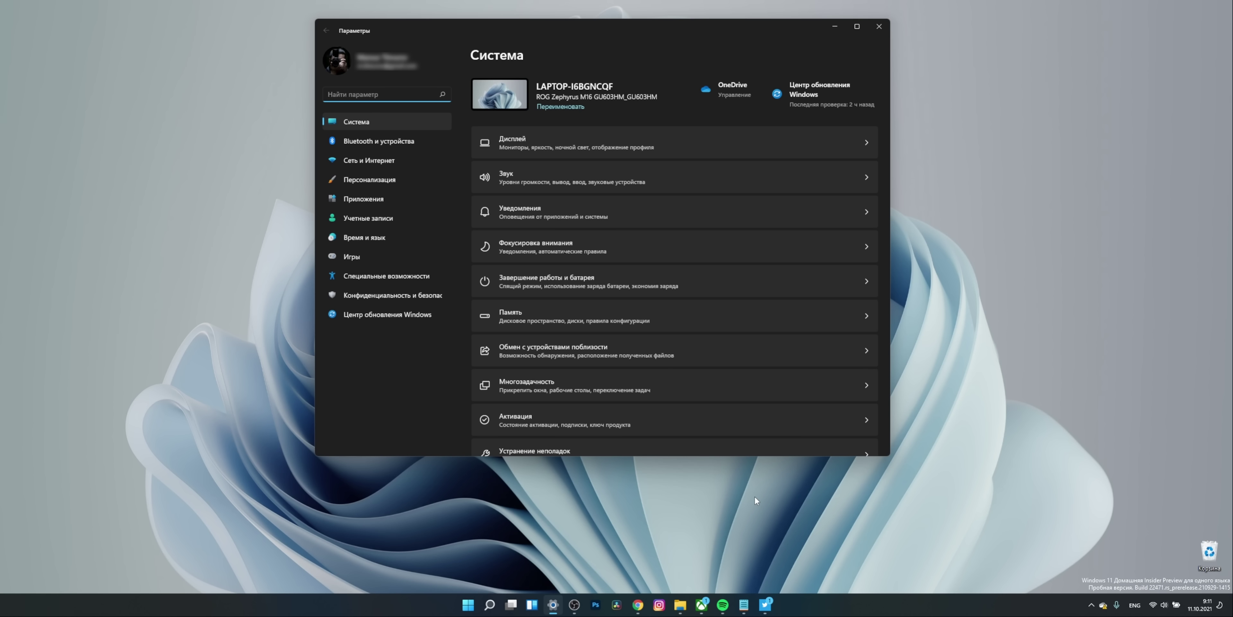
{"action": "left_click", "coordinate": [755, 496]}
{"action": "left_click", "coordinate": [879, 27]}
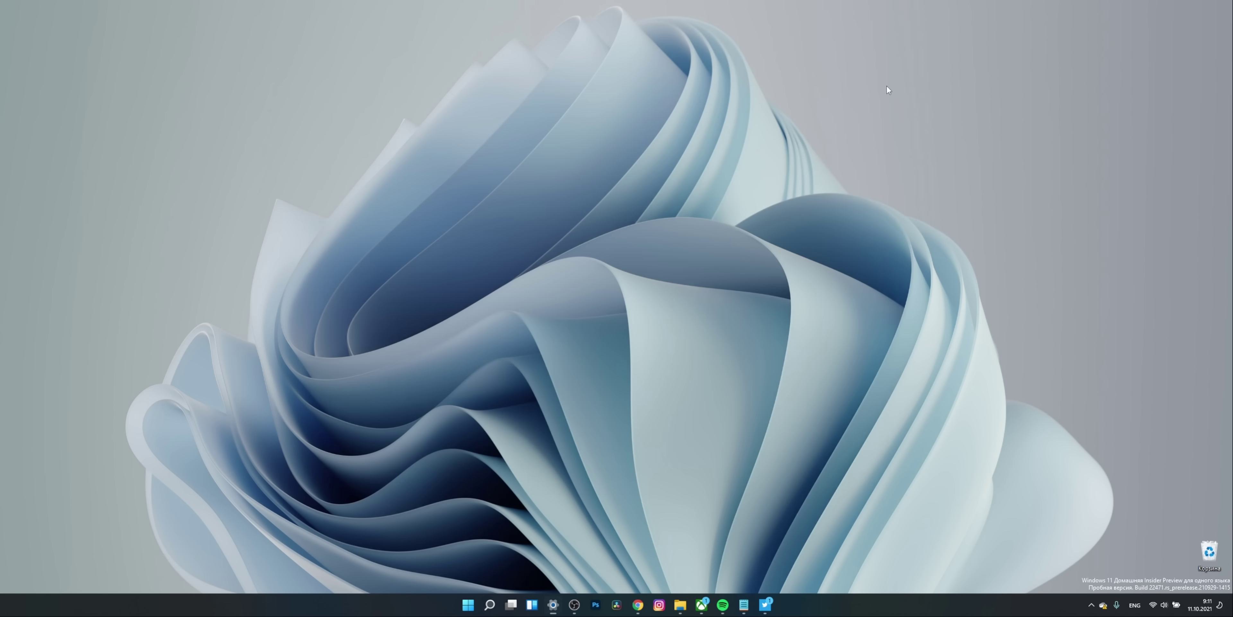
Launch TikTok from the Start menu and snap its window into the narrow right zone of the wide-and-narrow two-window layout.
{"action": "key", "text": "super"}
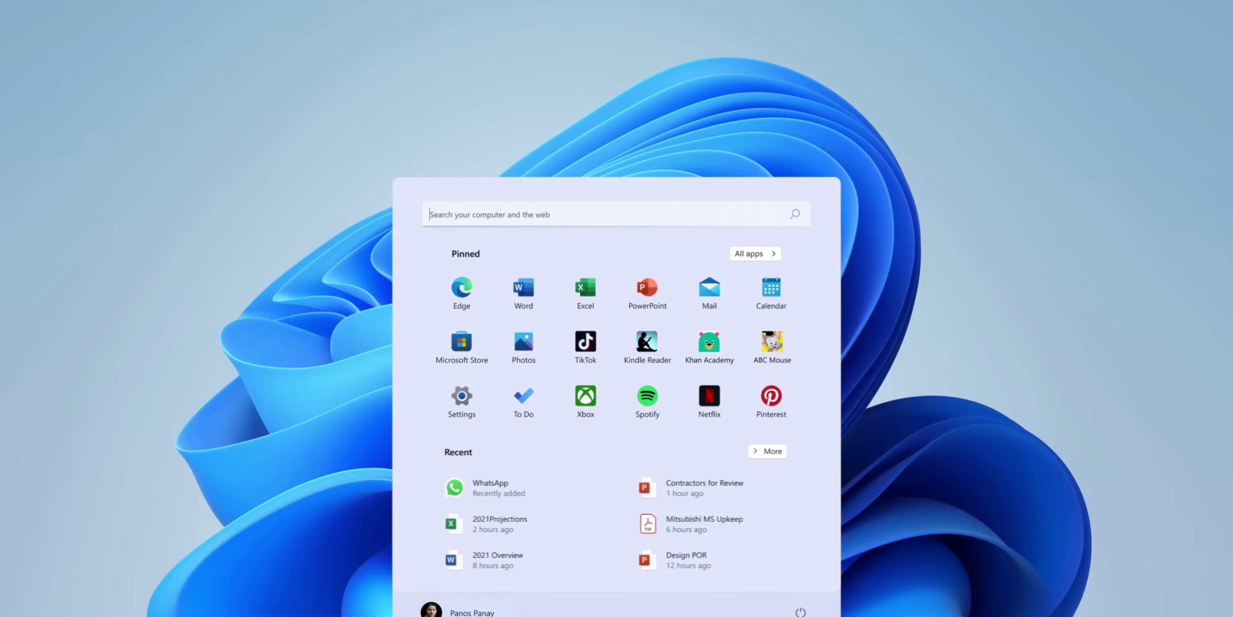
{"action": "left_click", "coordinate": [586, 344]}
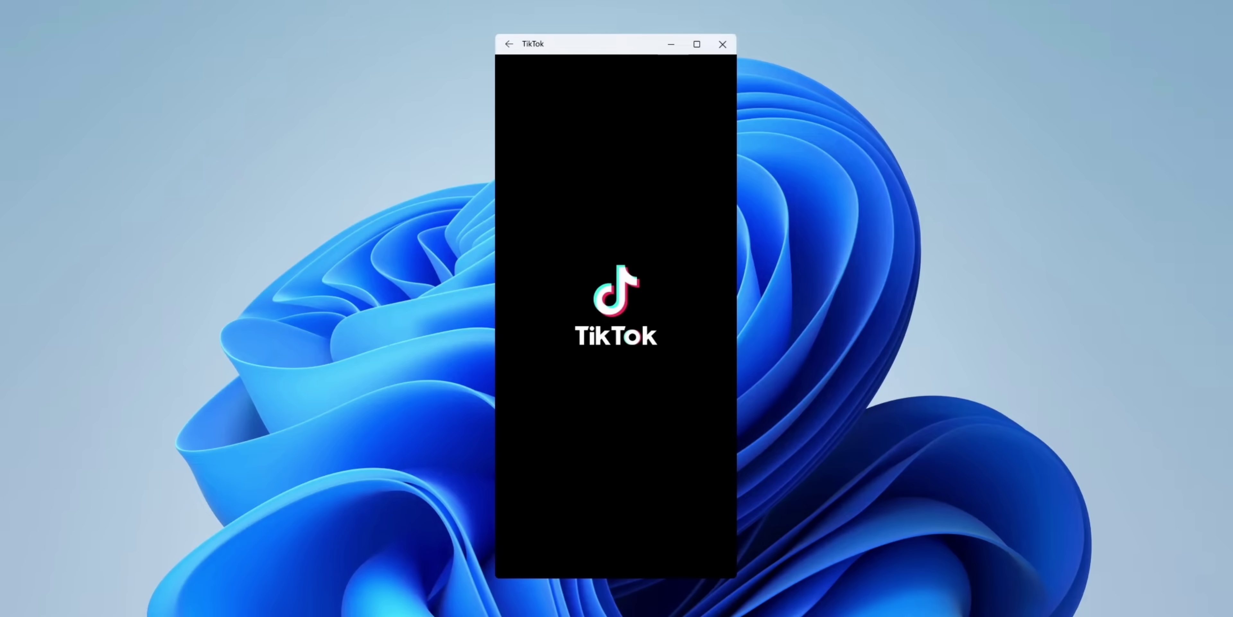
{"action": "mouse_move", "coordinate": [697, 44]}
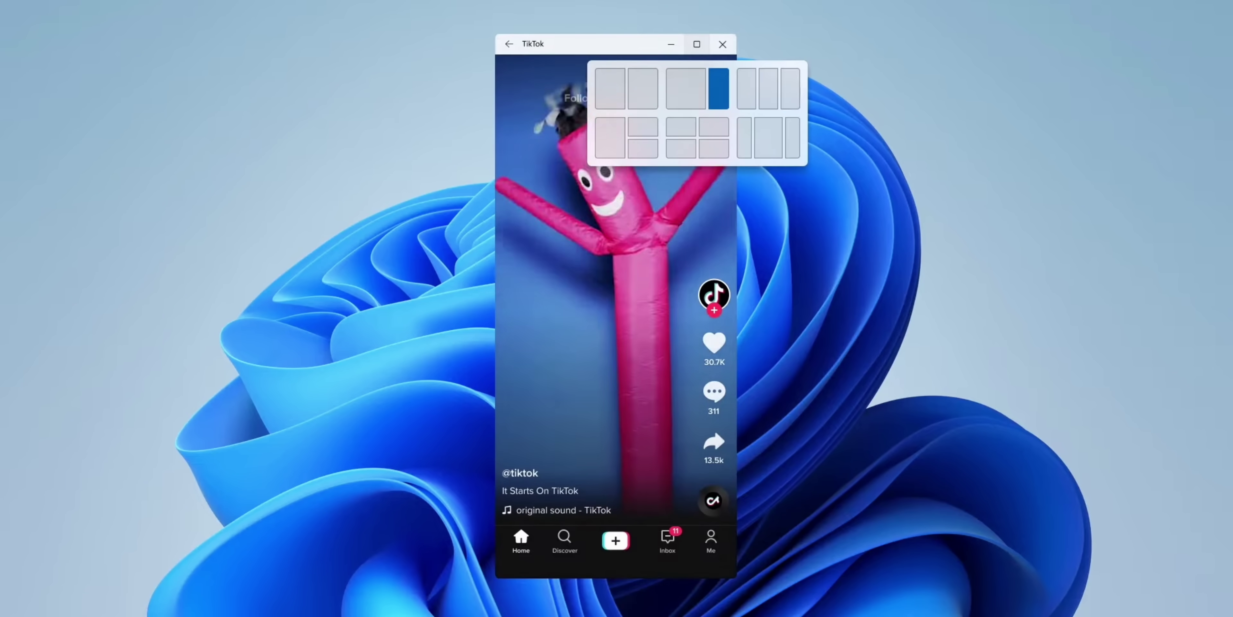
{"action": "left_click", "coordinate": [718, 88]}
{"action": "left_click", "coordinate": [411, 297]}
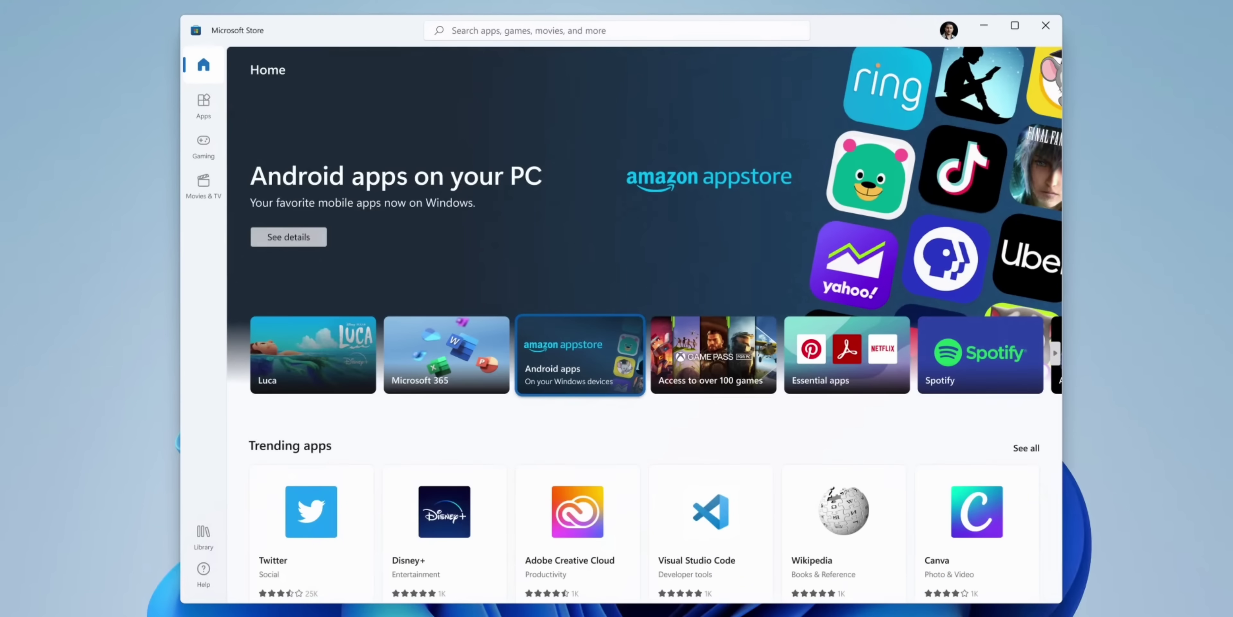
View the featured Android apps collection in Microsoft Store and open the details page of one of its apps.
{"action": "key", "text": "Return"}
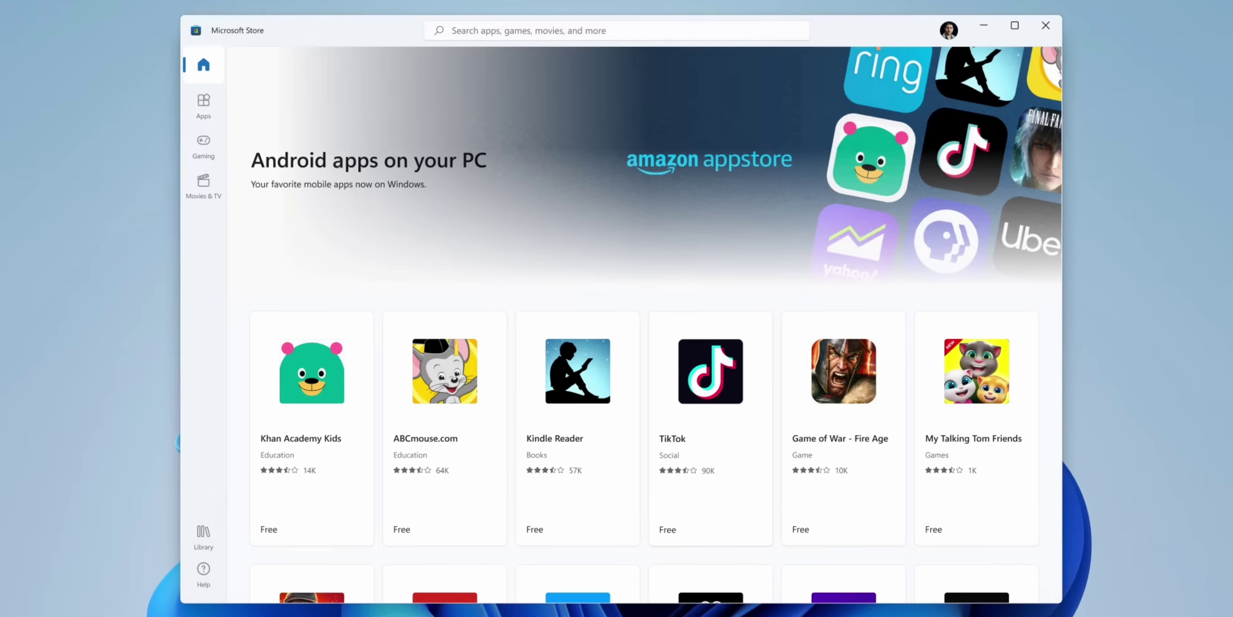
{"action": "key", "text": "Return"}
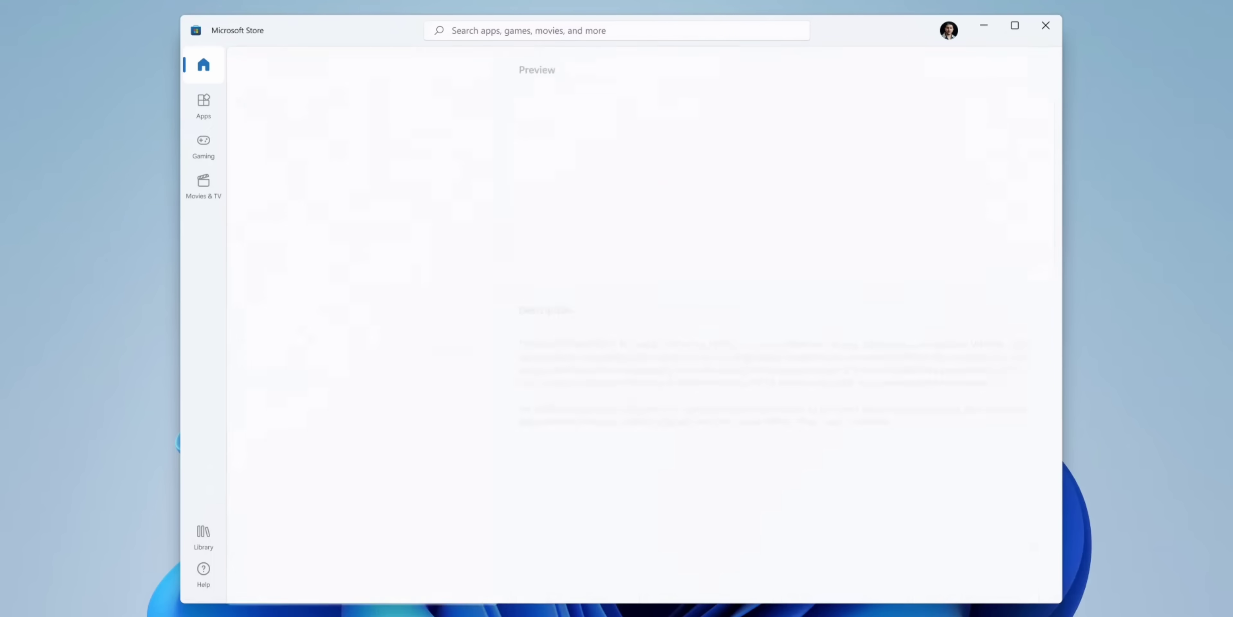